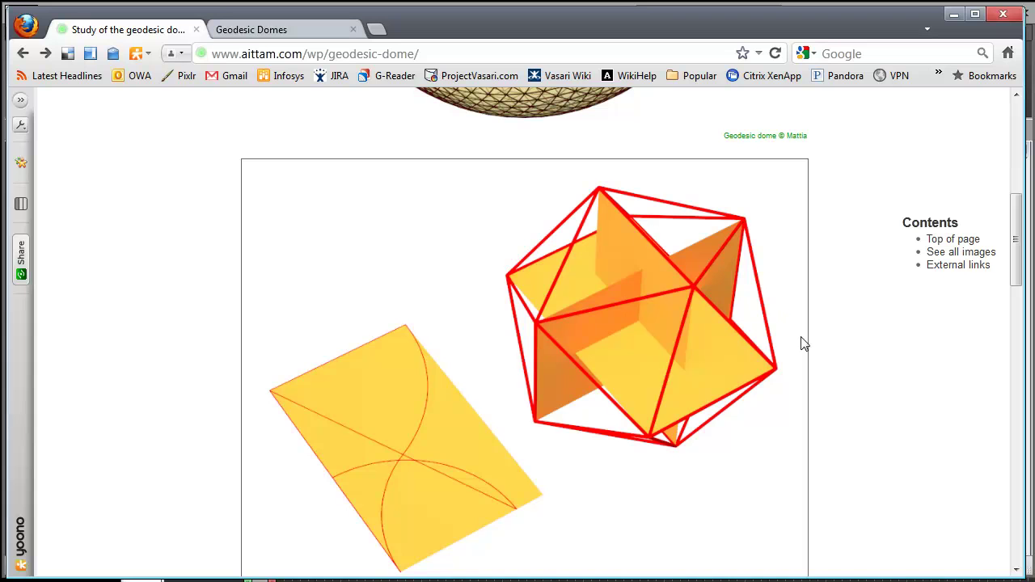
Open the Geodesic Domes article and scroll down to the geodesic sphere examples
mouse_move(1017, 249)
left_mouse_down()
mouse_move(1017, 238)
mouse_move(1017, 247)
left_mouse_up()
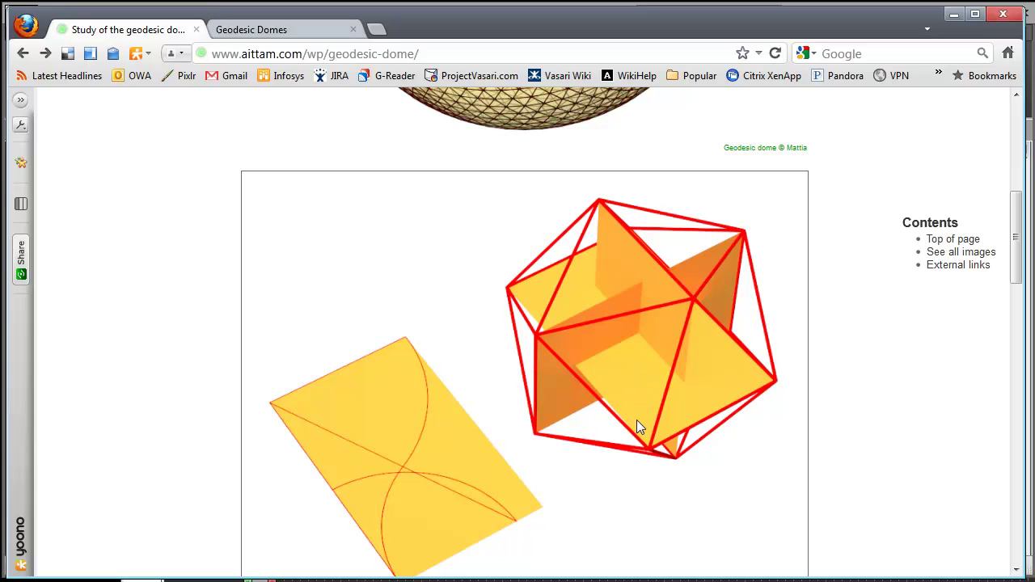
left_click(283, 32)
scroll(404, 259, "down", 6)
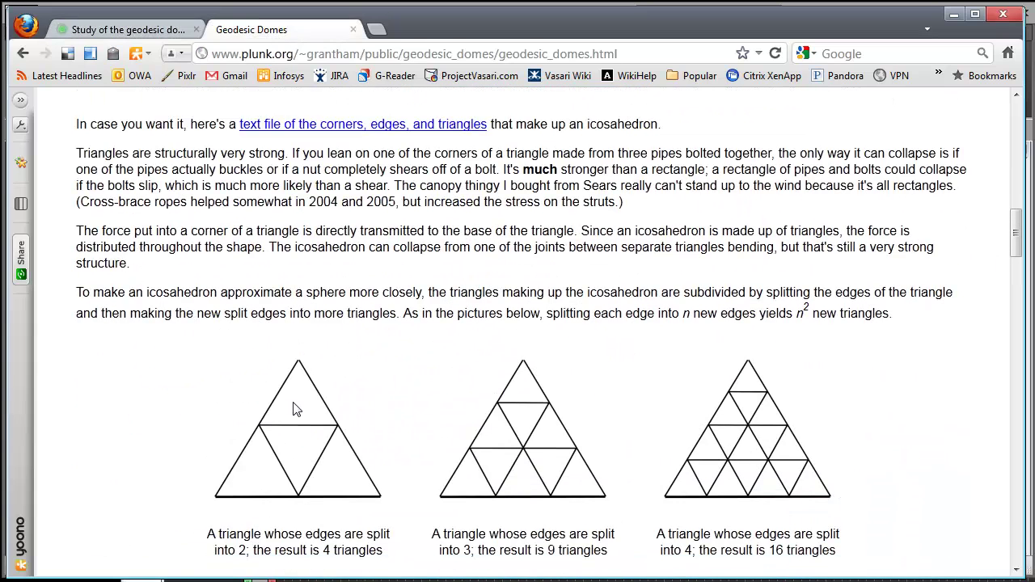
scroll(295, 410, "down", 2)
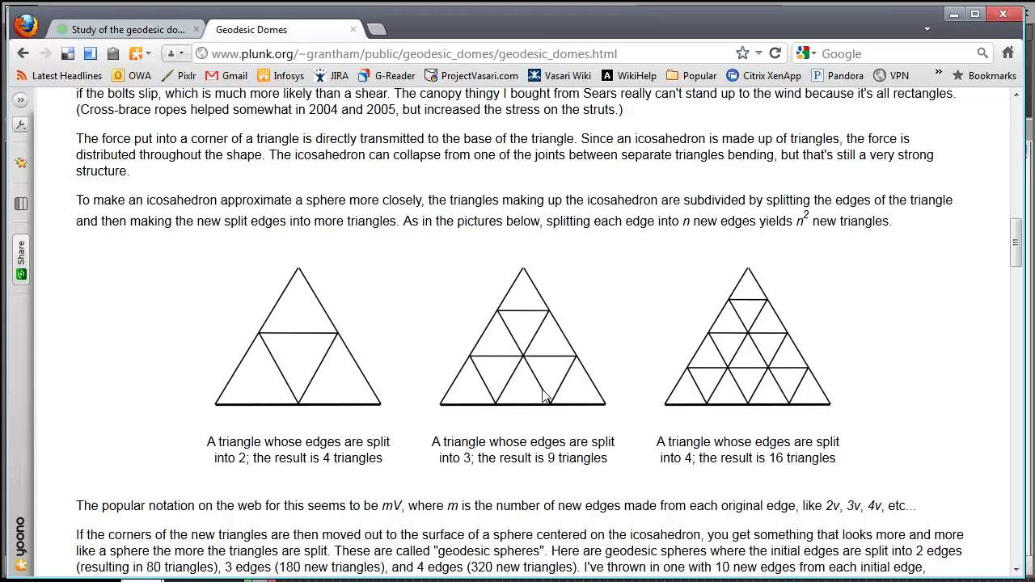
scroll(597, 389, "down", 6)
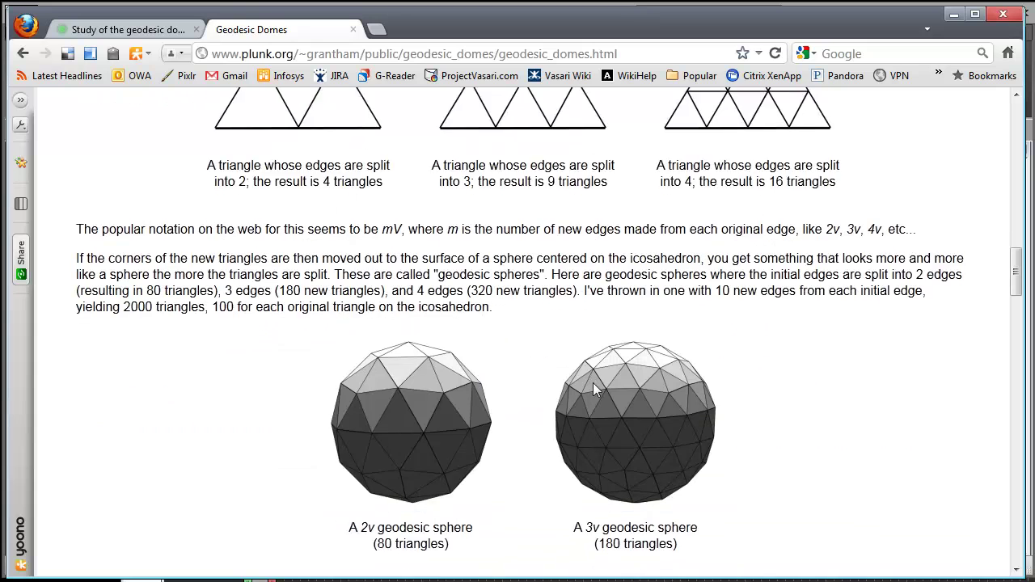
scroll(595, 390, "down", 4)
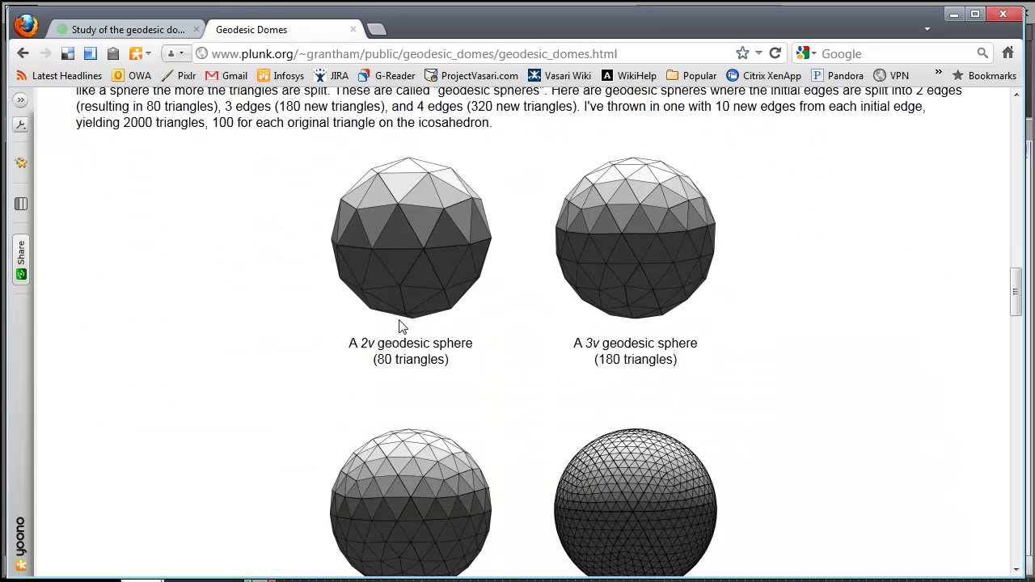
Review the 2v–10v sphere images, then minimize Firefox to reveal golden_rect.rfa
scroll(404, 299, "up", 3)
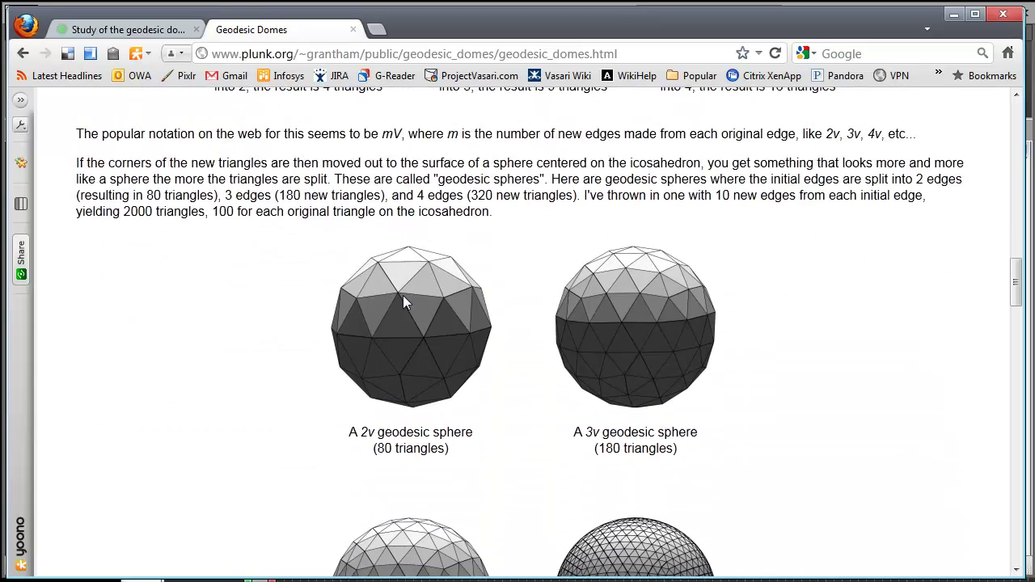
scroll(404, 303, "down", 3)
scroll(403, 296, "down", 2)
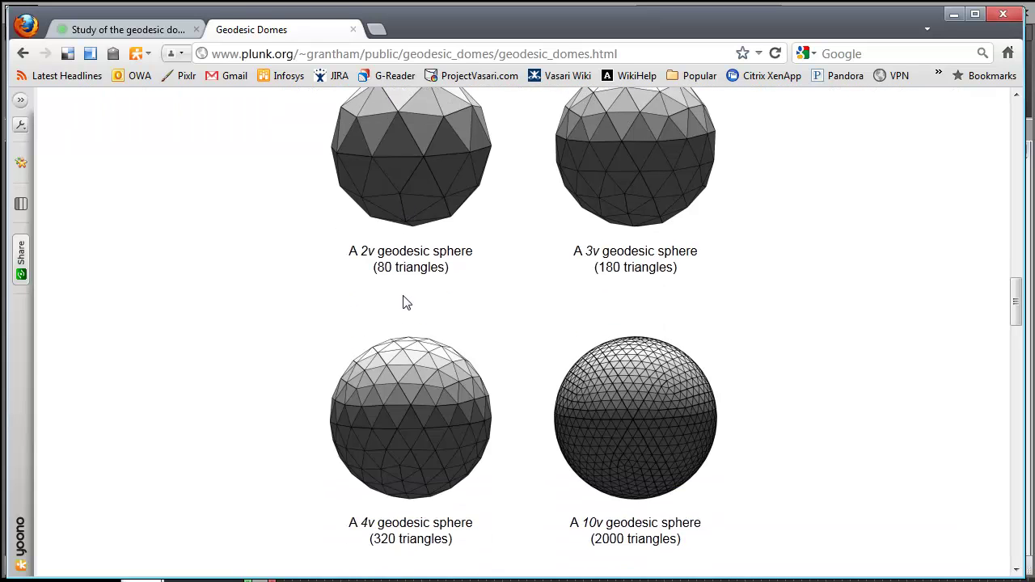
scroll(402, 296, "up", 2)
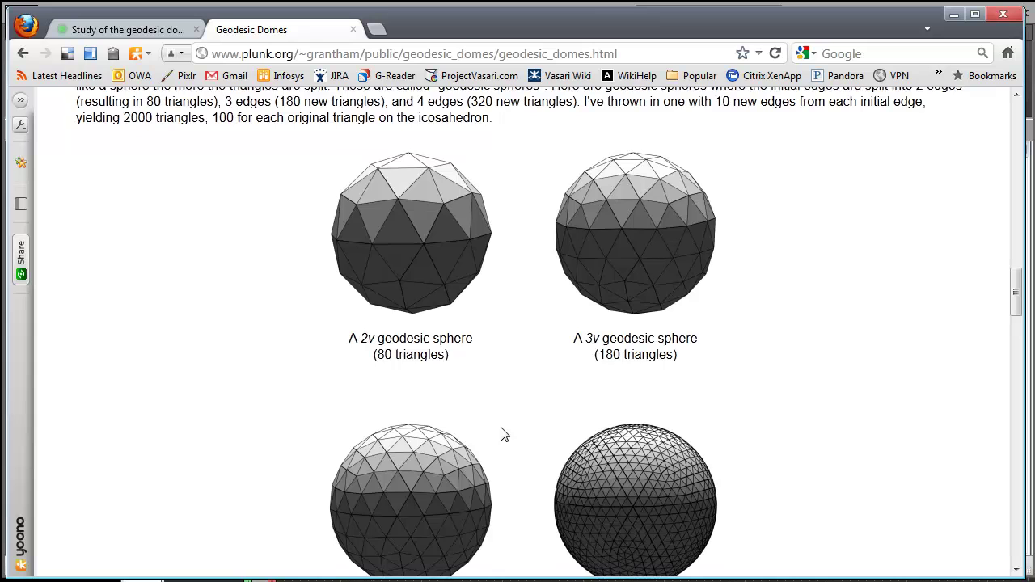
scroll(501, 431, "down", 2)
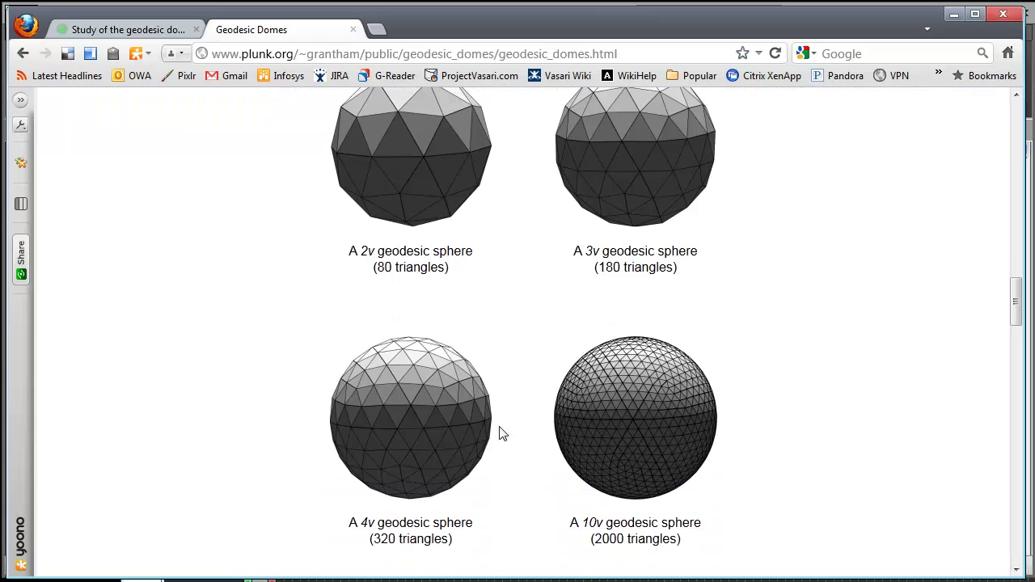
left_click(953, 13)
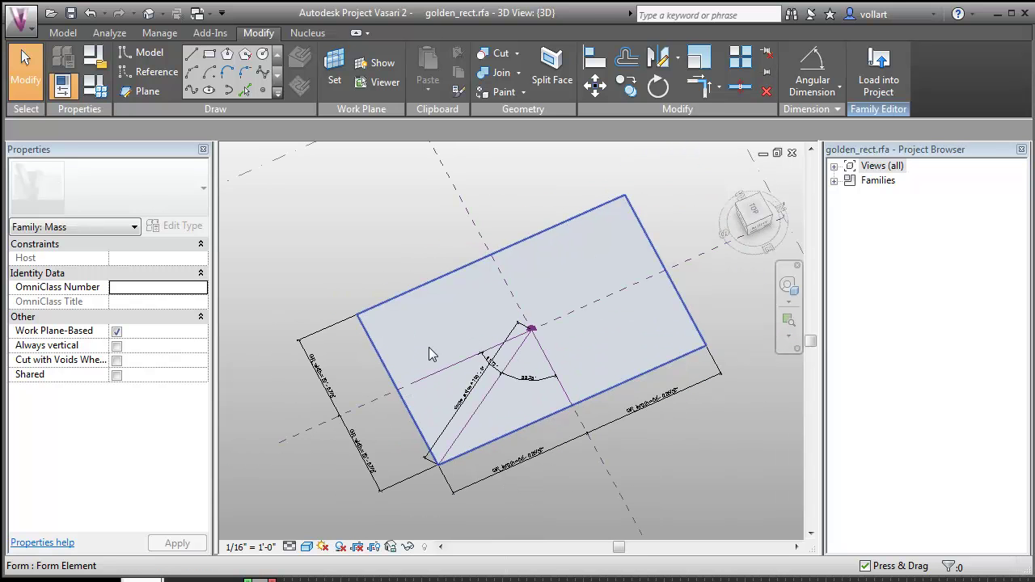
Zoom into the golden_rect dimensions and open Family Types showing dome_radius 100' and theta 58.283°
scroll(469, 396, "up", 3)
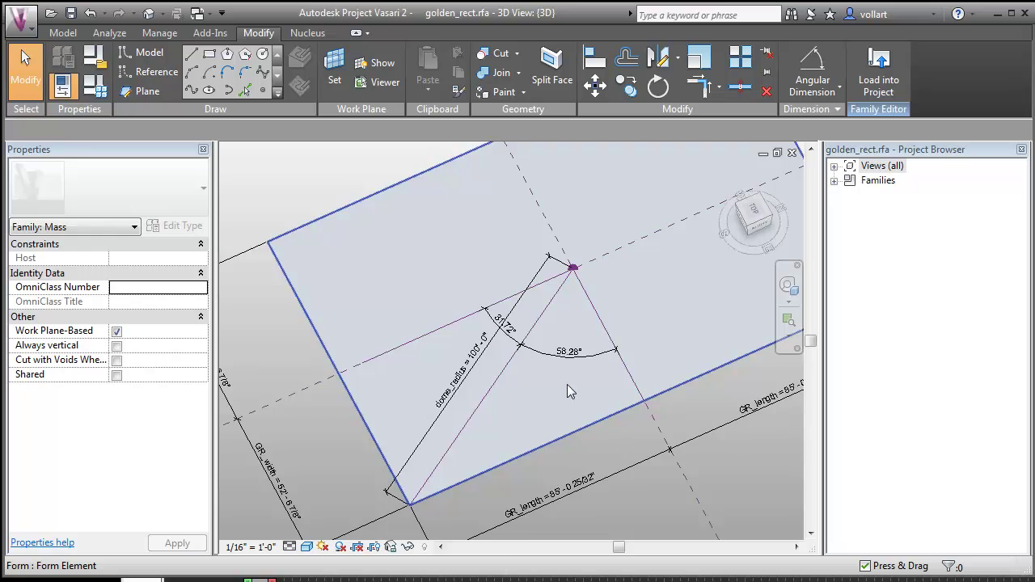
scroll(569, 391, "up", 1)
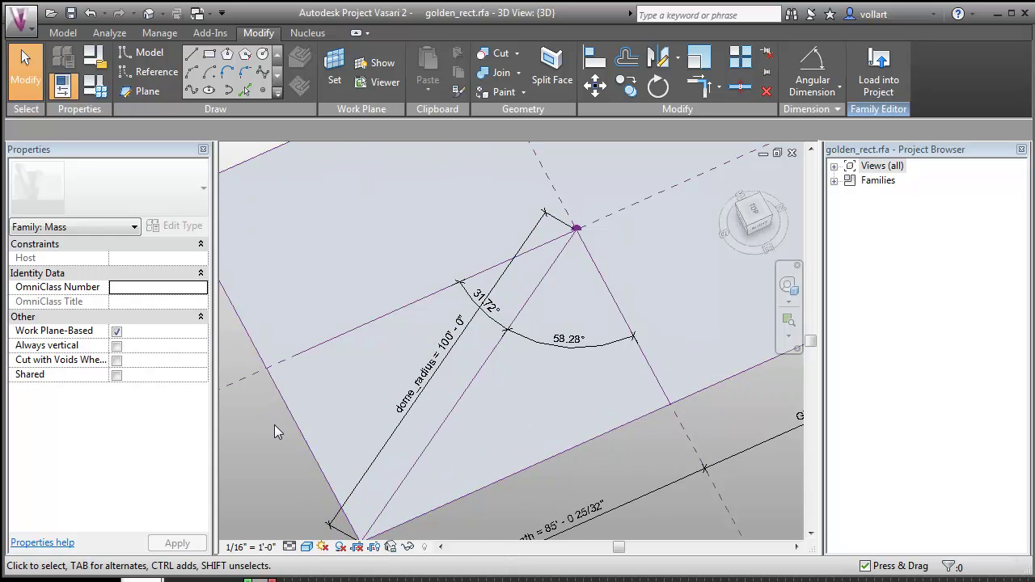
scroll(274, 425, "down", 1)
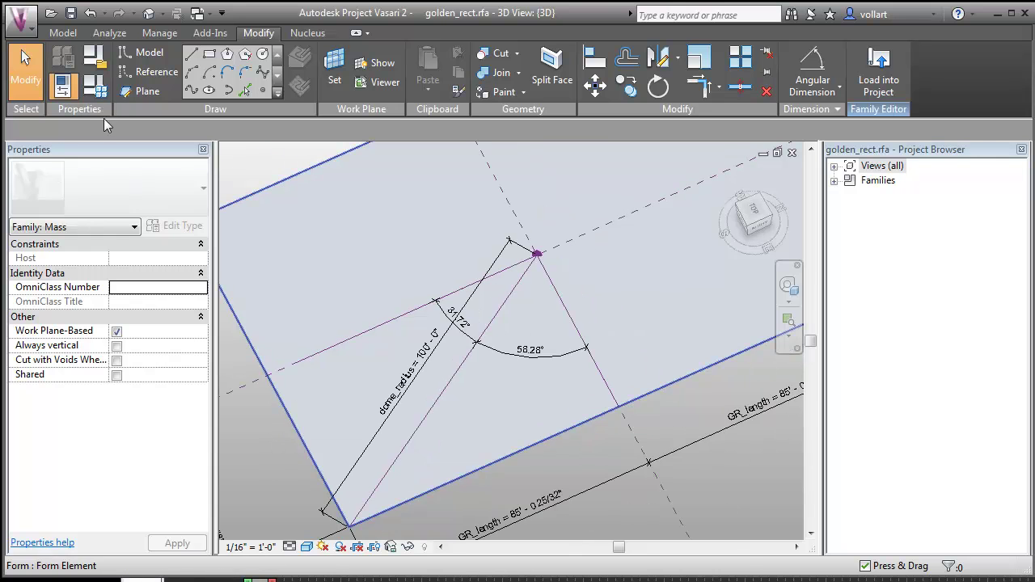
left_click(94, 86)
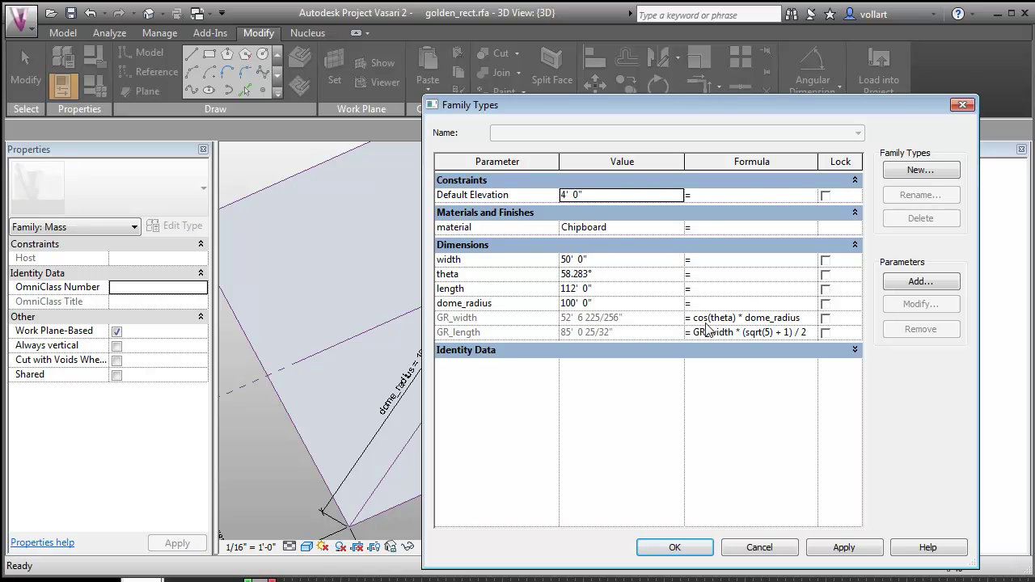
Move Family Types aside to review the GR_width and GR_length formulas, then cancel it
left_click_drag(587, 107, 668, 102)
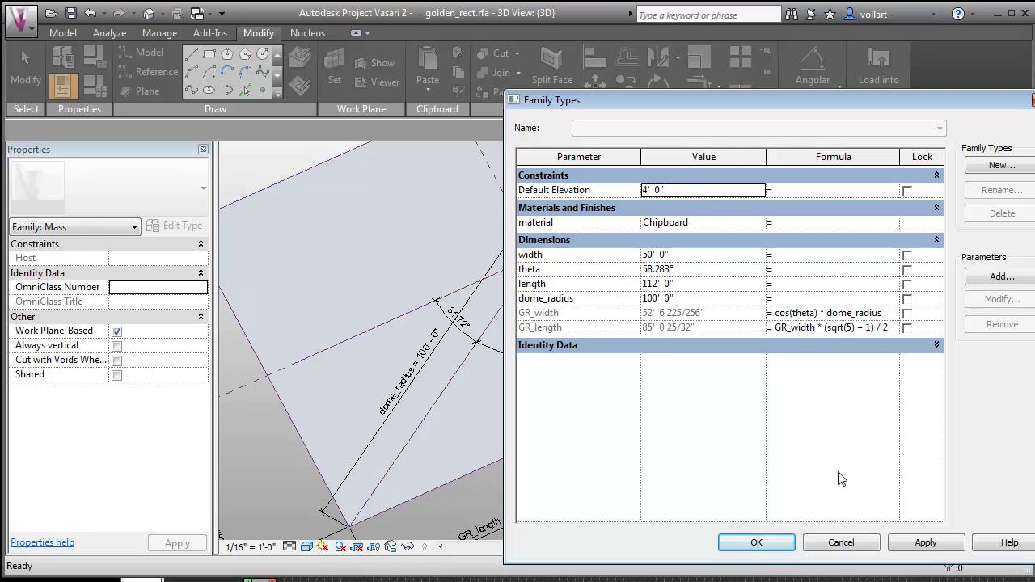
left_click(841, 543)
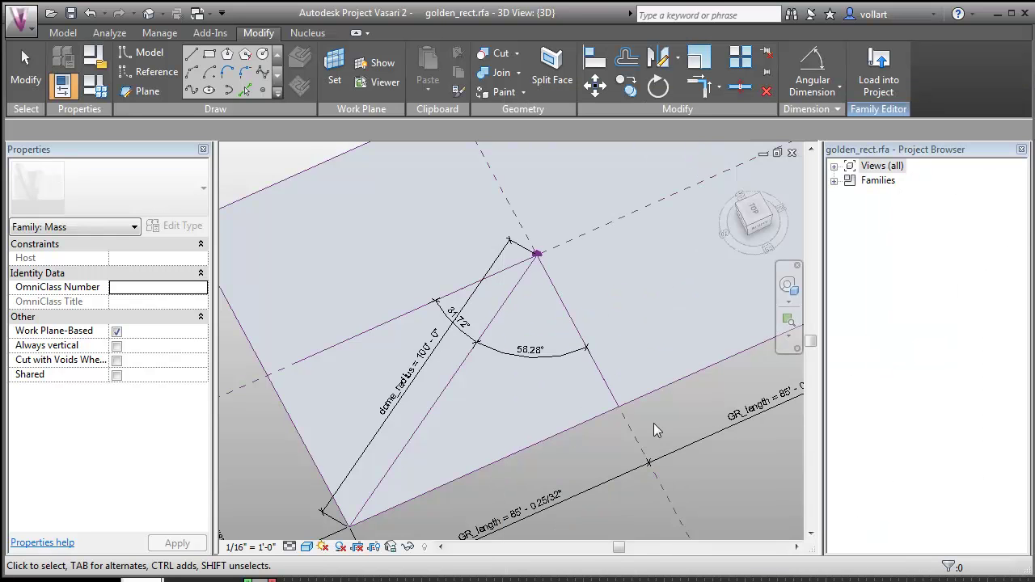
Switch to geodesic_dome.rfa, orbit and zoom around the dome, and dismiss the save reminder unsaved
scroll(653, 423, "down", 4)
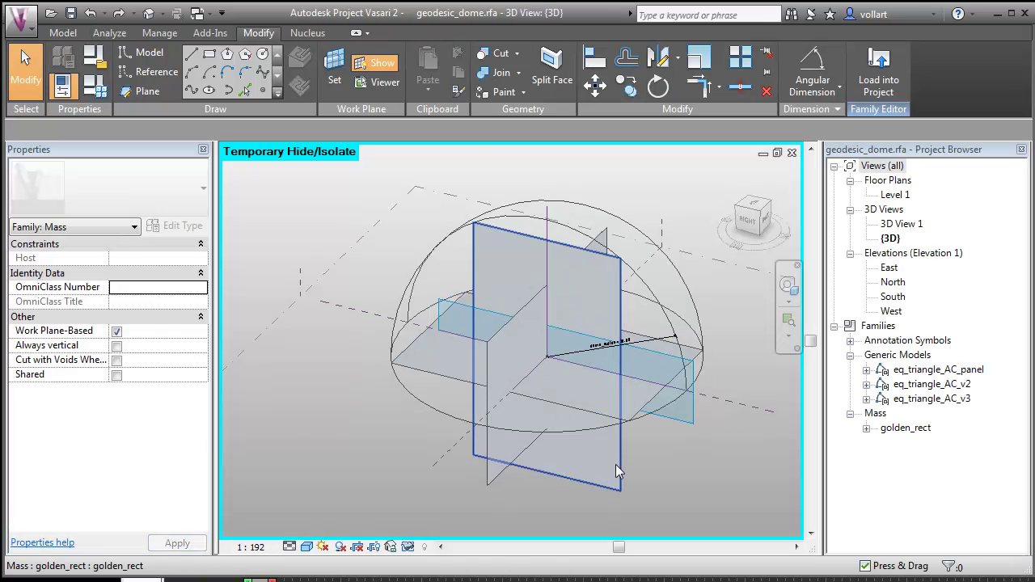
middle_click_drag(337, 406, 333, 374, "shift")
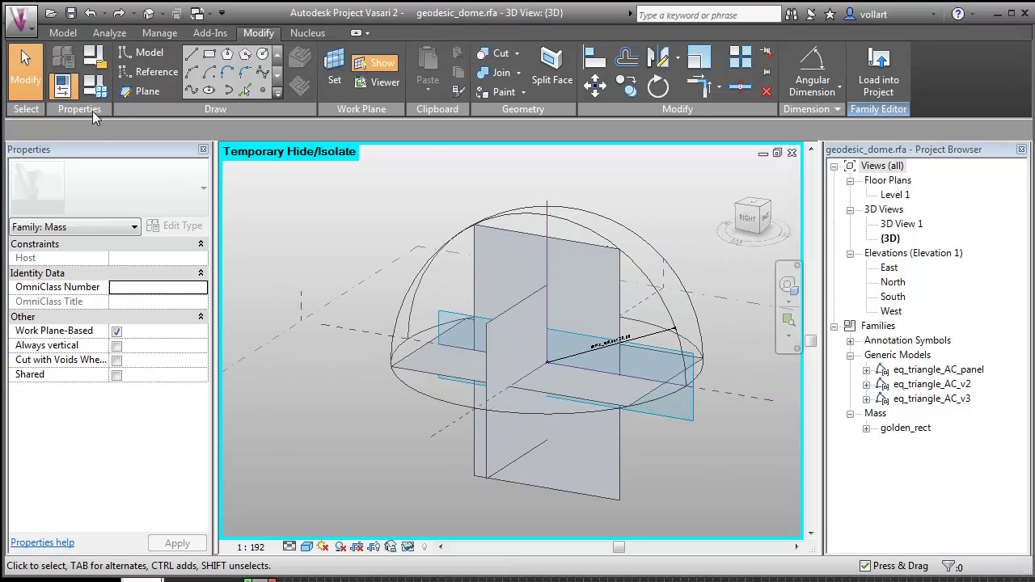
scroll(595, 352, "up", 4)
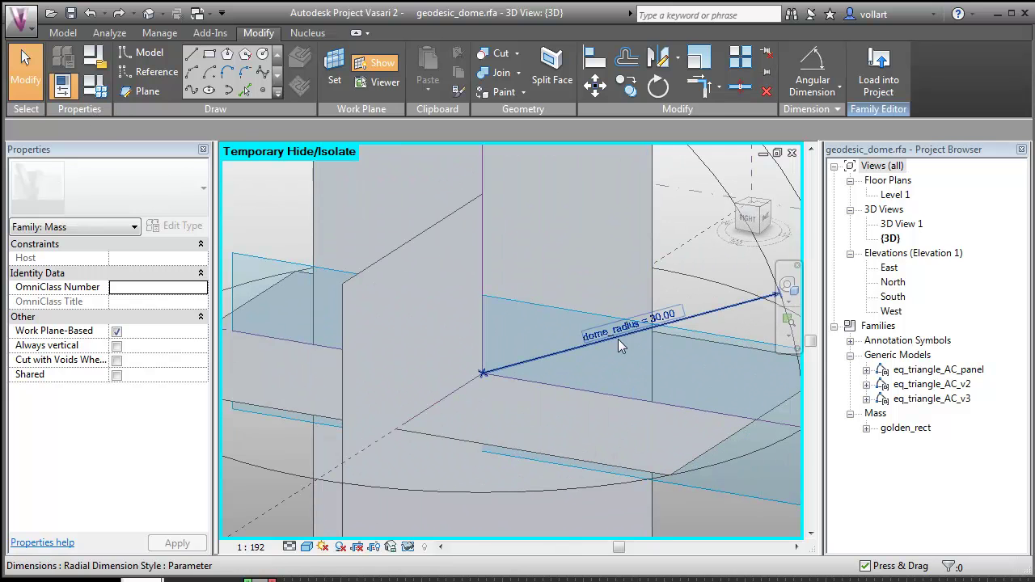
scroll(595, 348, "down", 4)
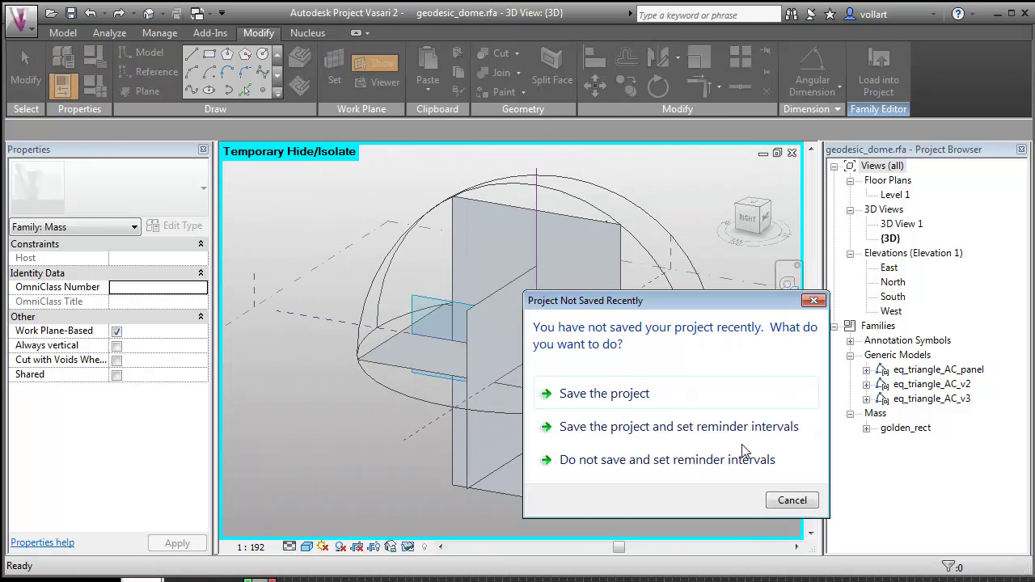
left_click(790, 500)
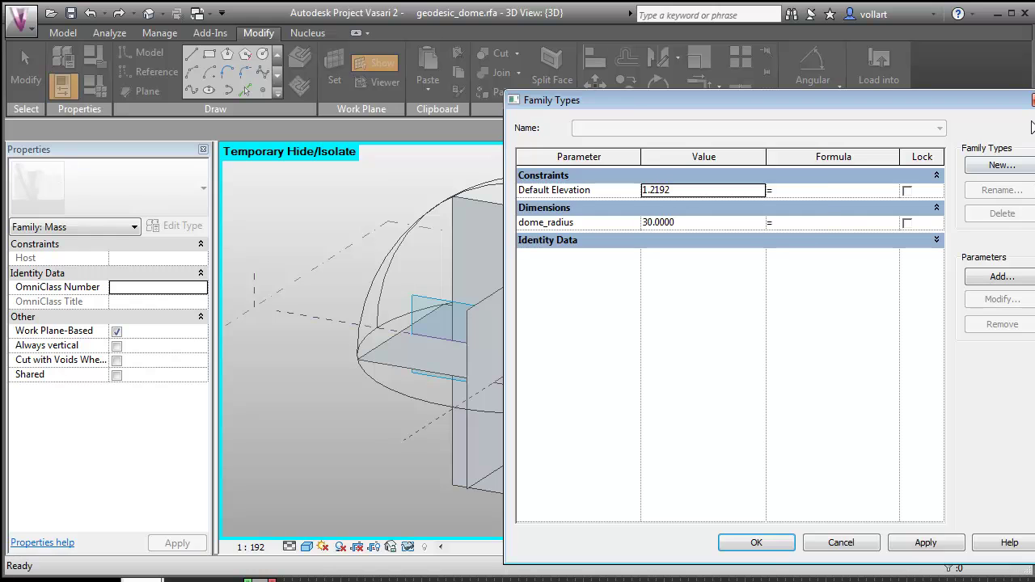
Close Family Types, lower domeradius with the Add-Ins sliders panel, then orbit the smaller dome
left_click(1021, 99)
left_click(209, 32)
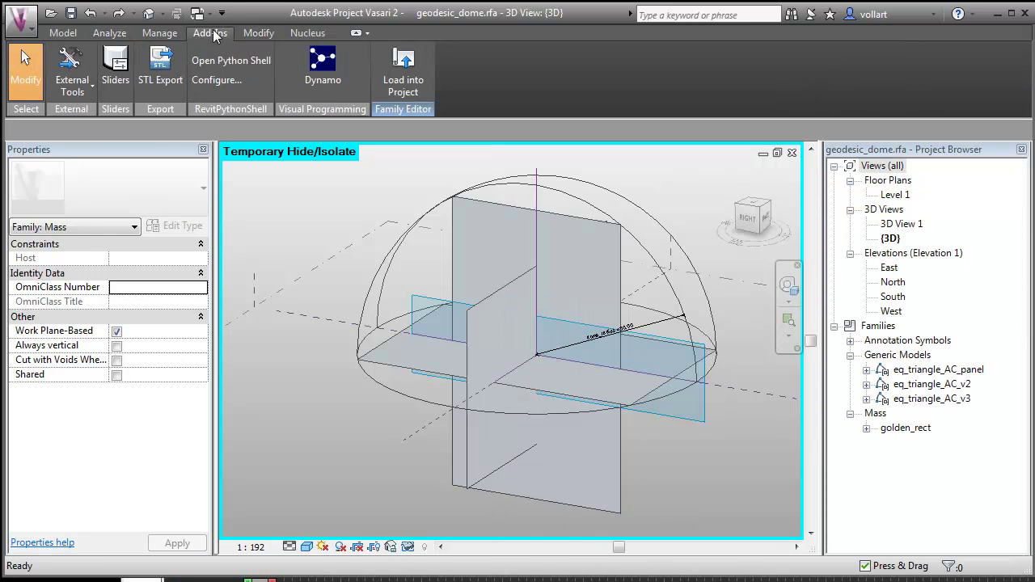
left_click(115, 69)
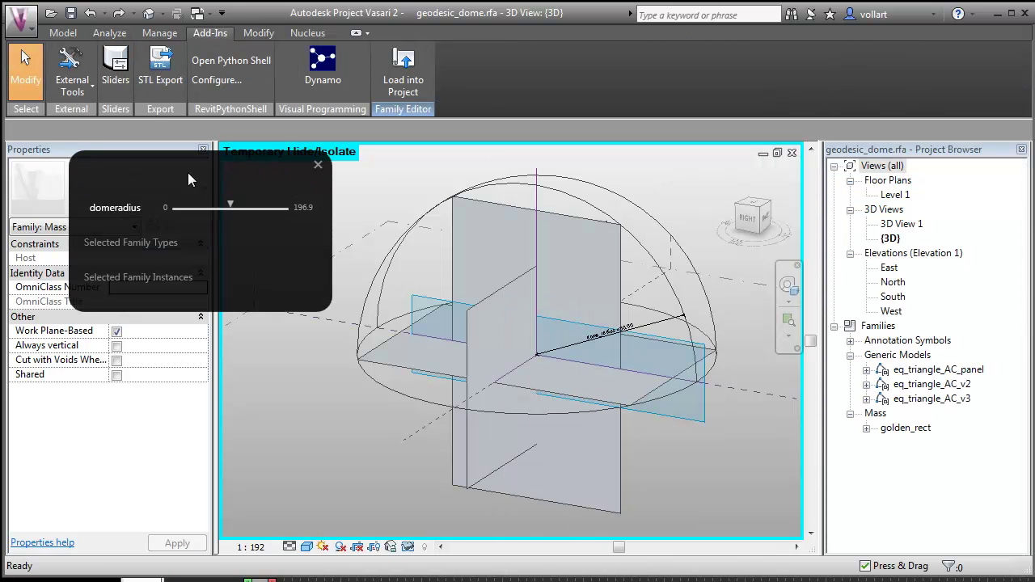
left_click_drag(228, 204, 212, 203)
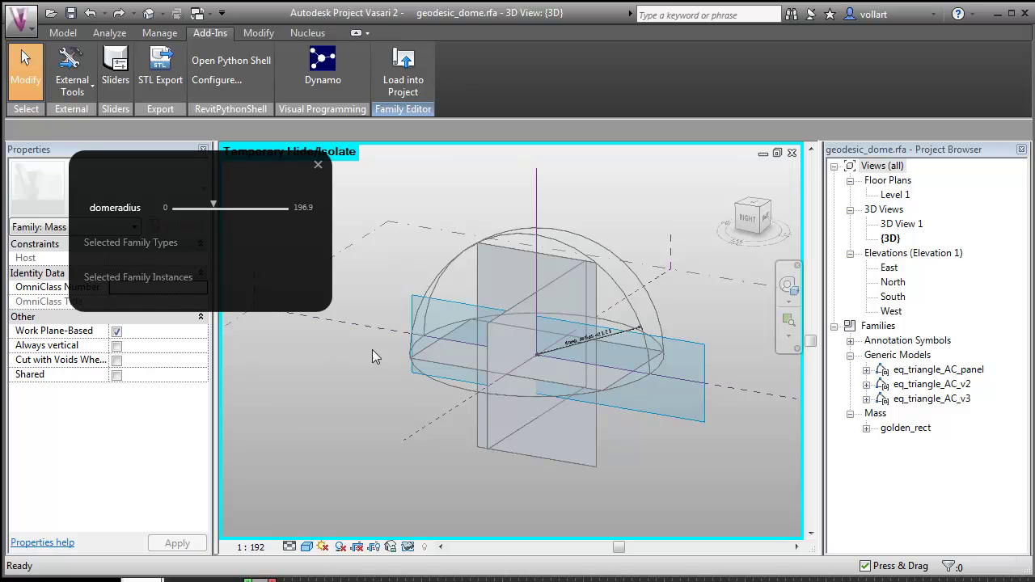
left_click(317, 165)
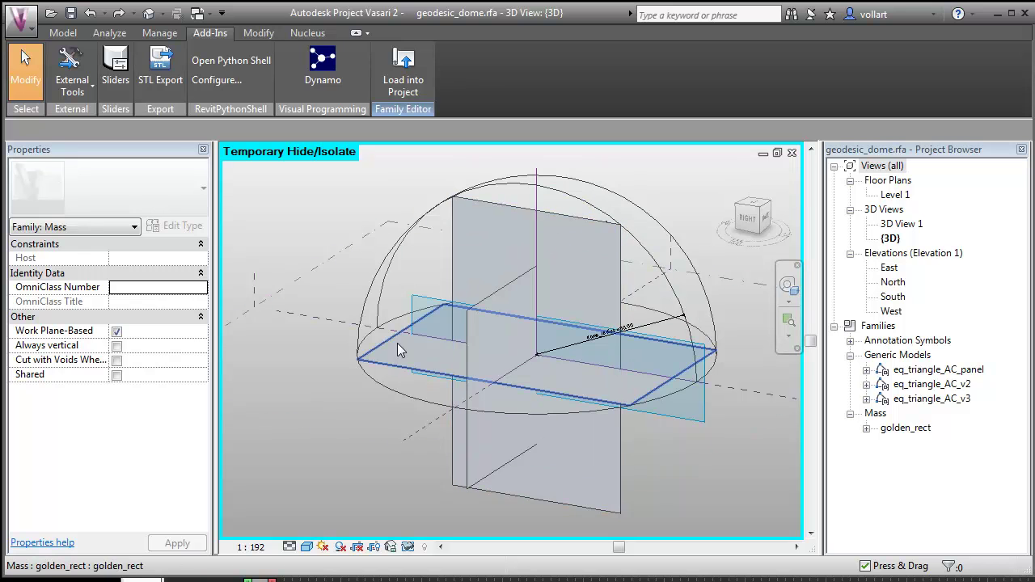
middle_click_drag(329, 418, 288, 465, "shift")
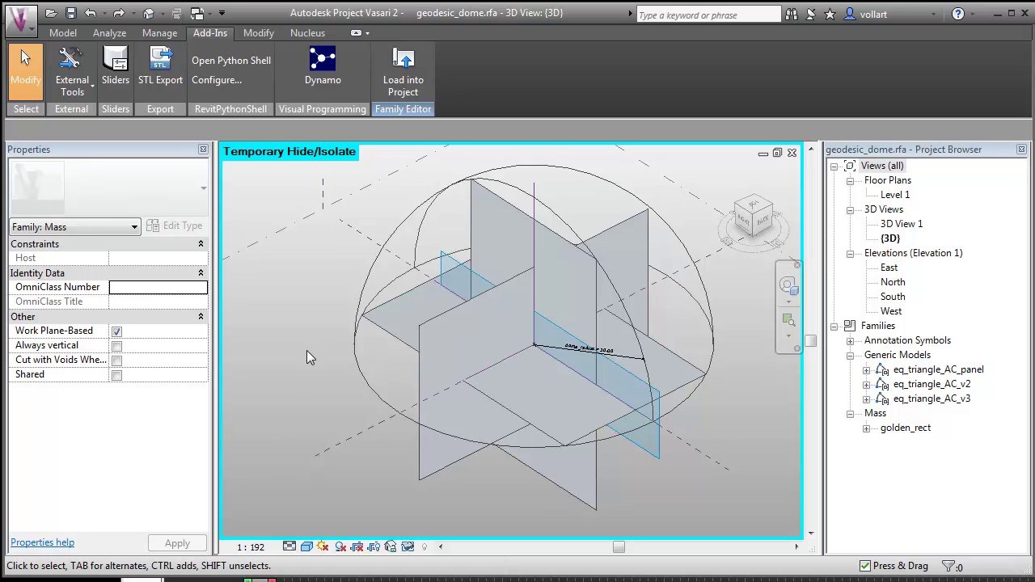
middle_click_drag(306, 355, 350, 366, "shift")
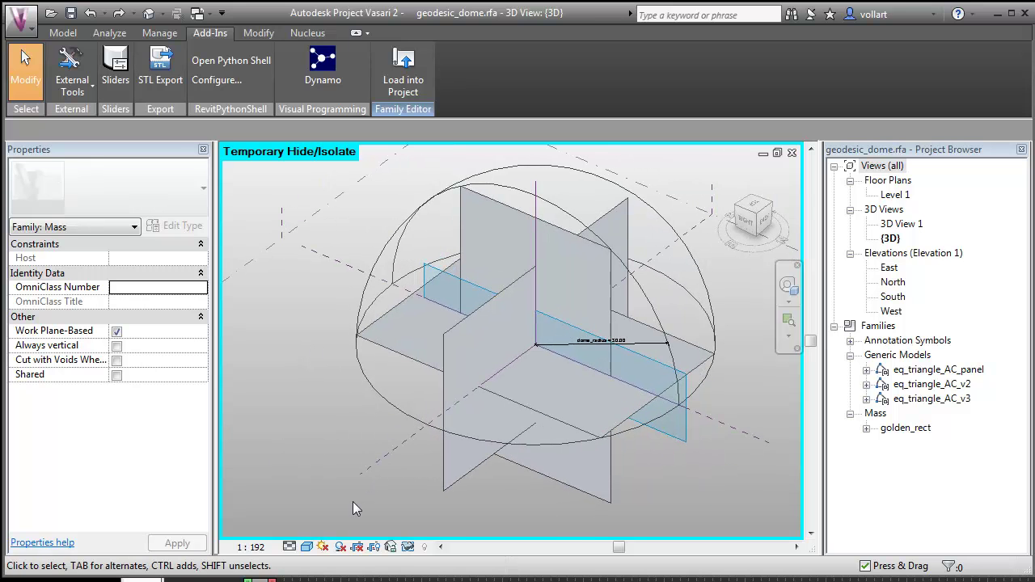
Reset Temporary Hide/Isolate to restore the dome panels, then Create Similar from an eq_triangle_AC_v2 panel
left_click(408, 547)
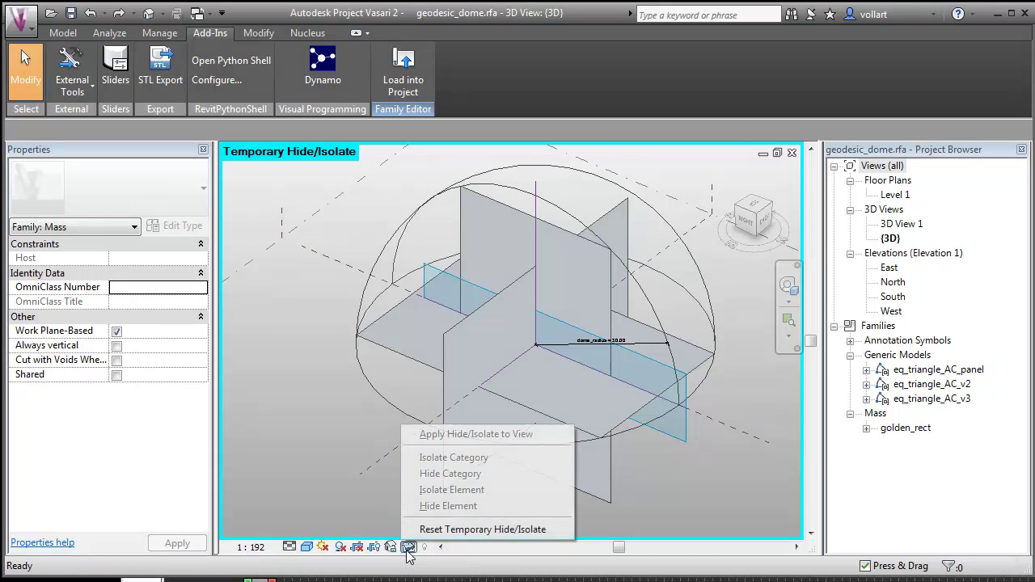
left_click(435, 532)
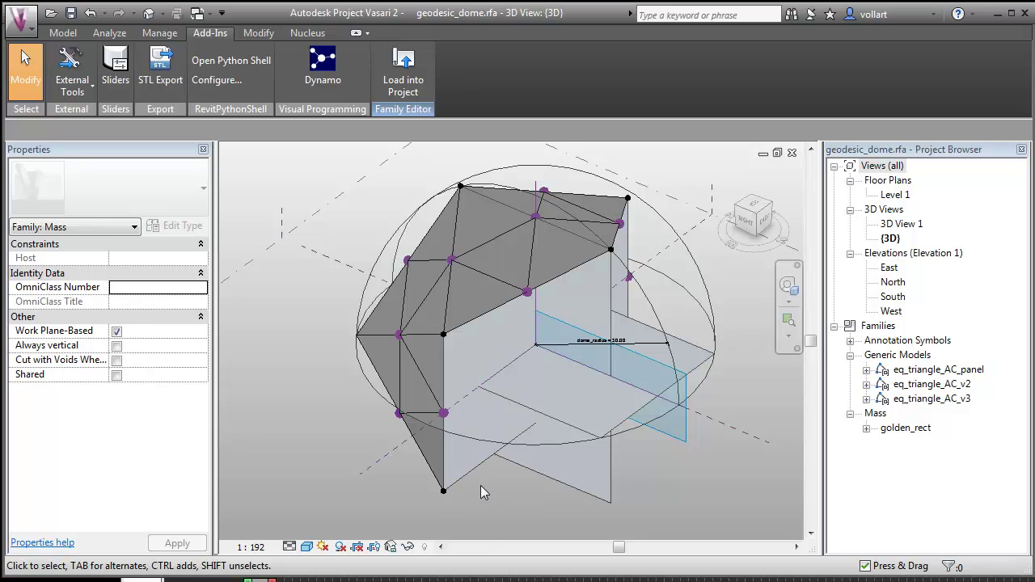
middle_click_drag(480, 485, 538, 519, "shift")
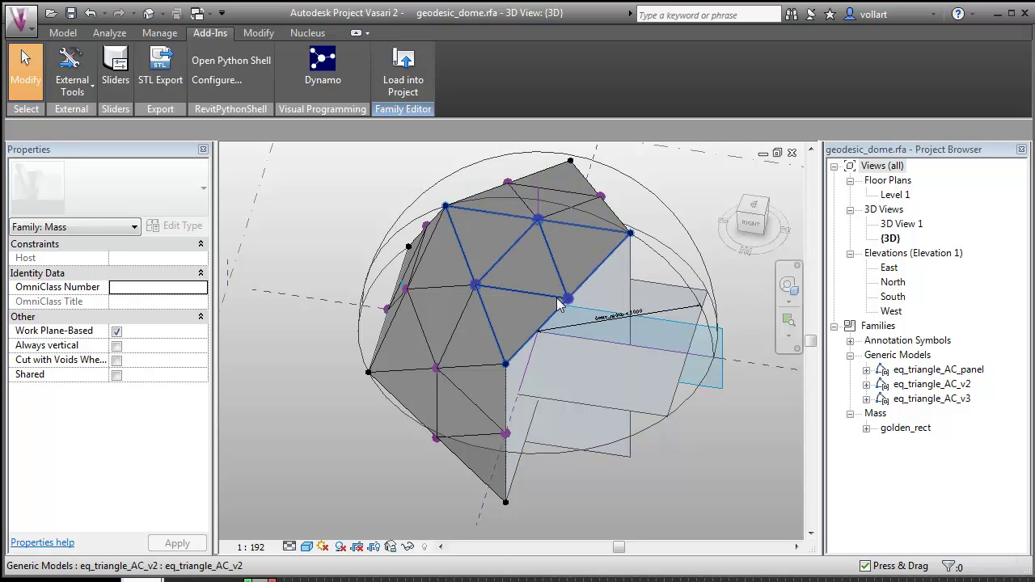
right_click(508, 320)
left_click(559, 398)
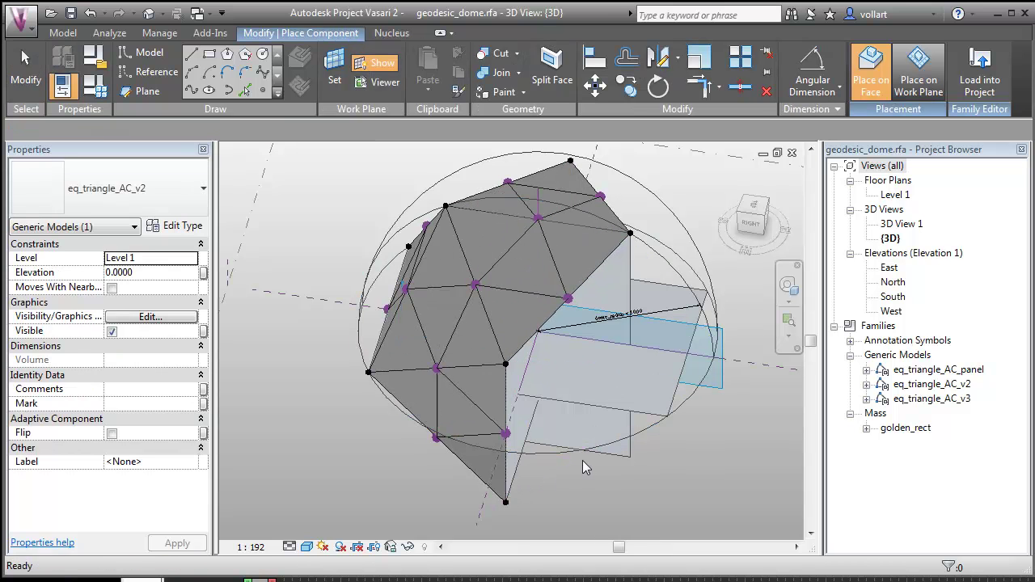
End panel placement, orbit to a side view, and open the triangle panel's family for editing
key("Escape")
middle_click_drag(331, 412, 416, 347, "shift")
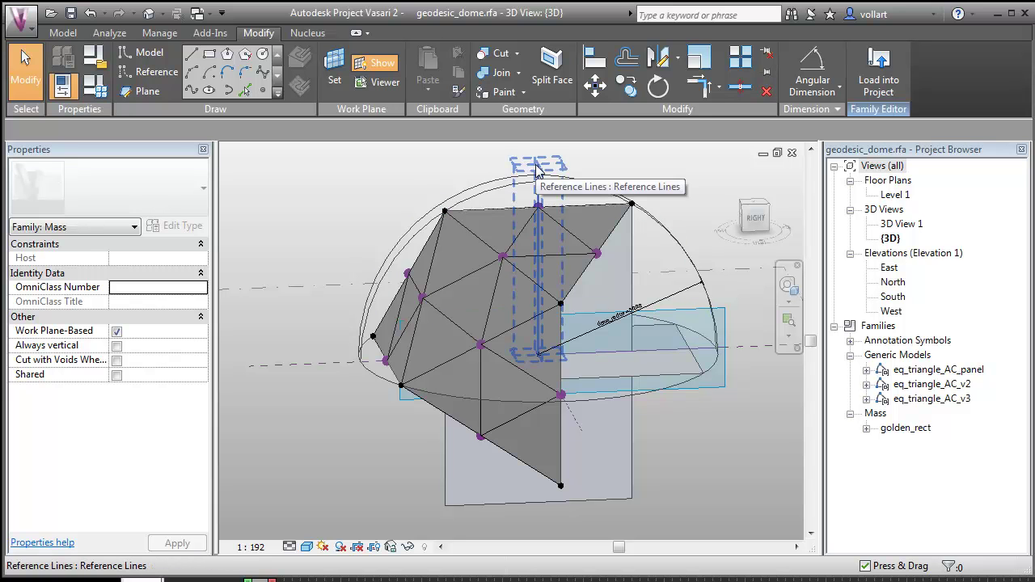
middle_click_drag(514, 275, 521, 252, "shift")
middle_click_drag(552, 319, 446, 299, "shift")
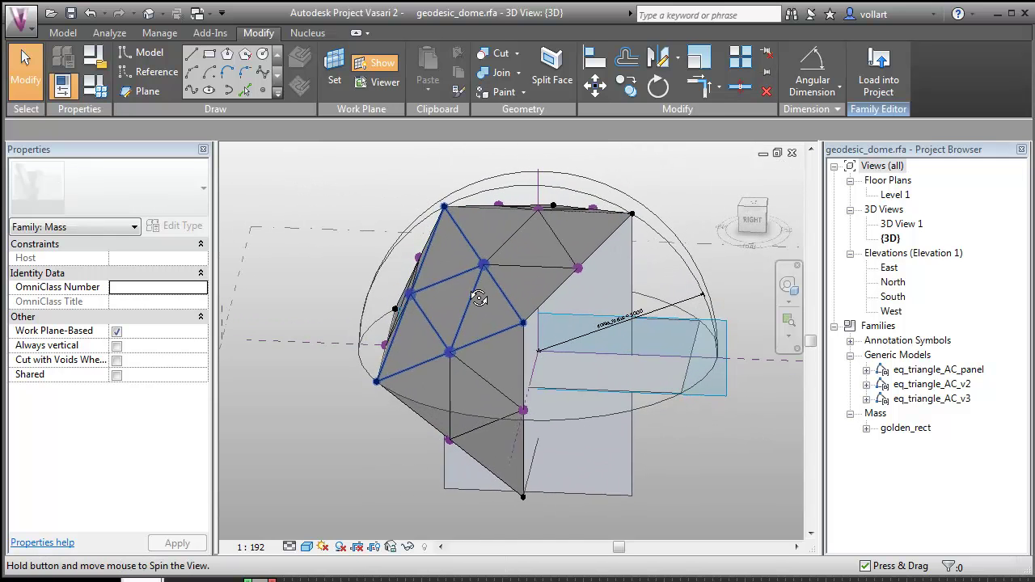
middle_click_drag(478, 299, 455, 291, "shift")
double_click(459, 394)
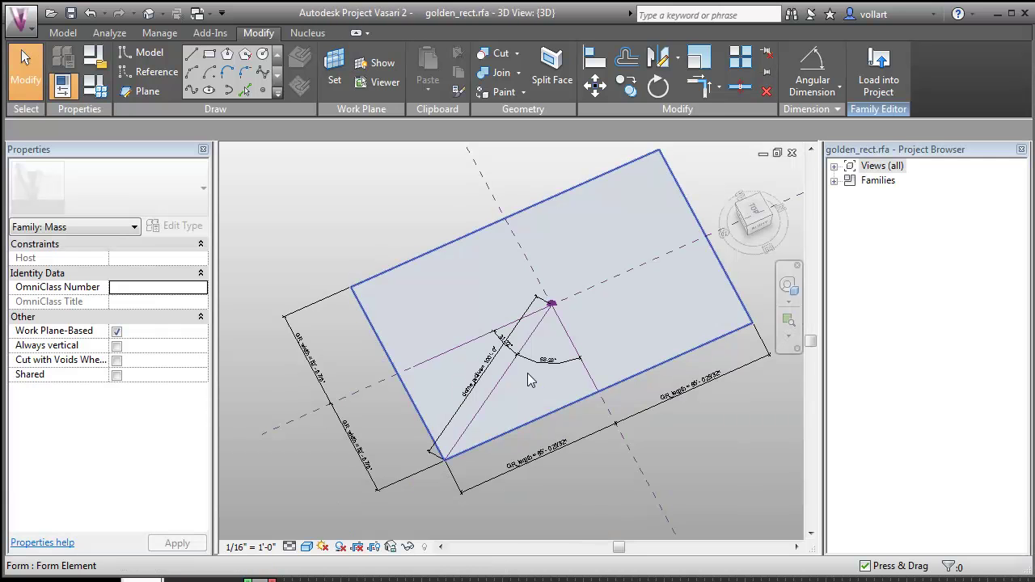
scroll(473, 331, "up", 4)
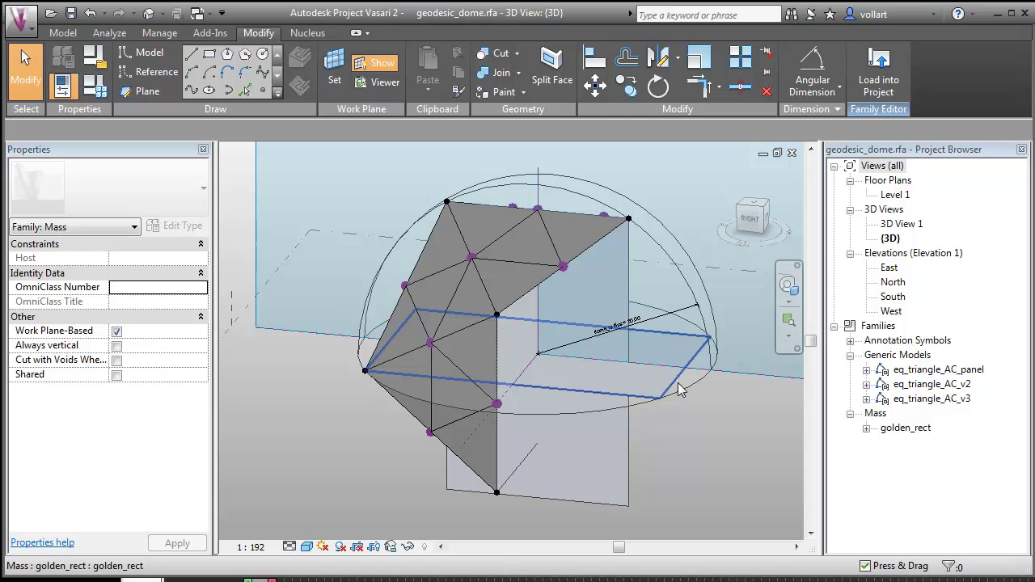
In the Right view, rotate the reference line and golden rectangle 31.72° about the dome centre
left_click(705, 374)
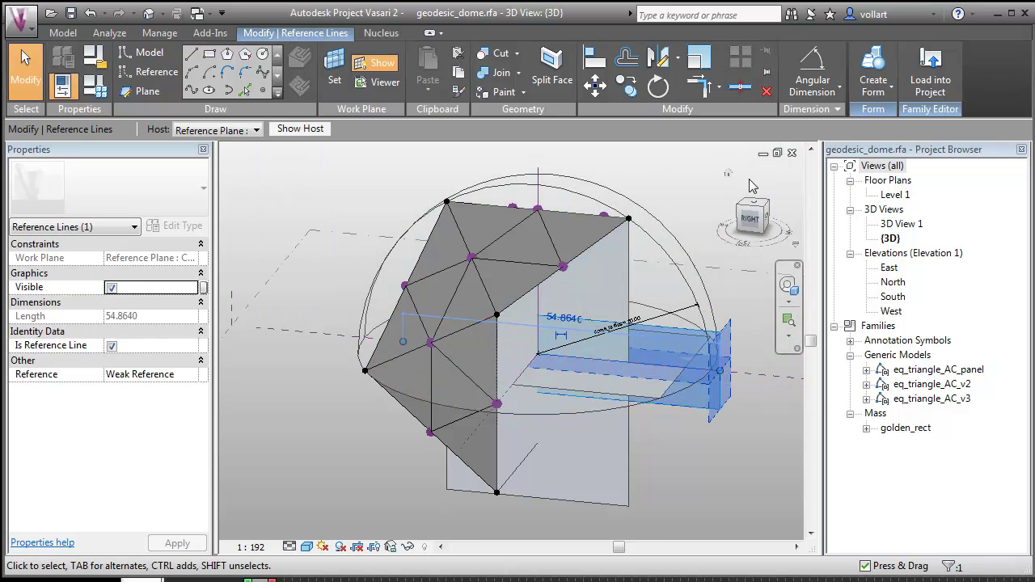
left_click(749, 218)
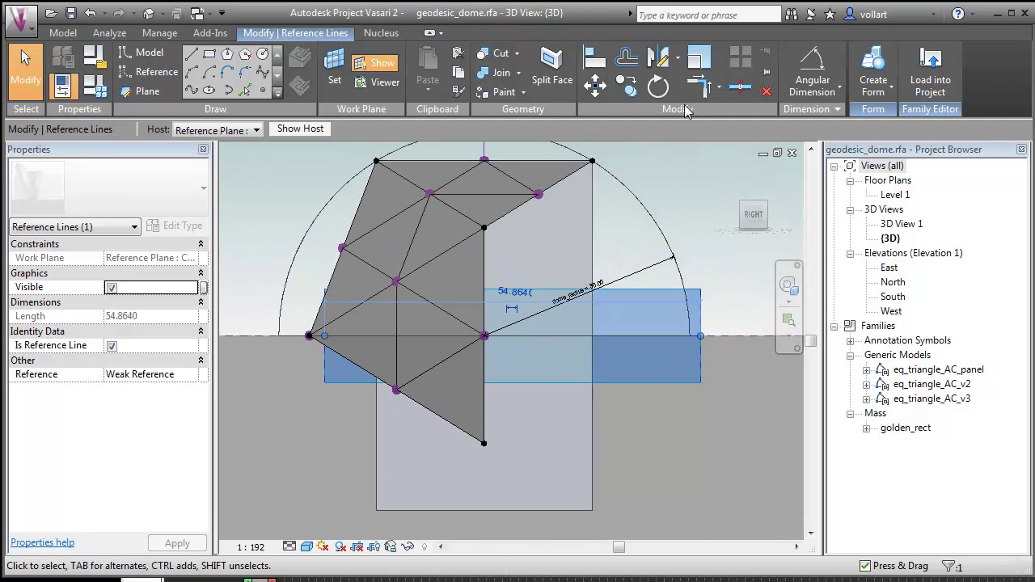
left_click(657, 85)
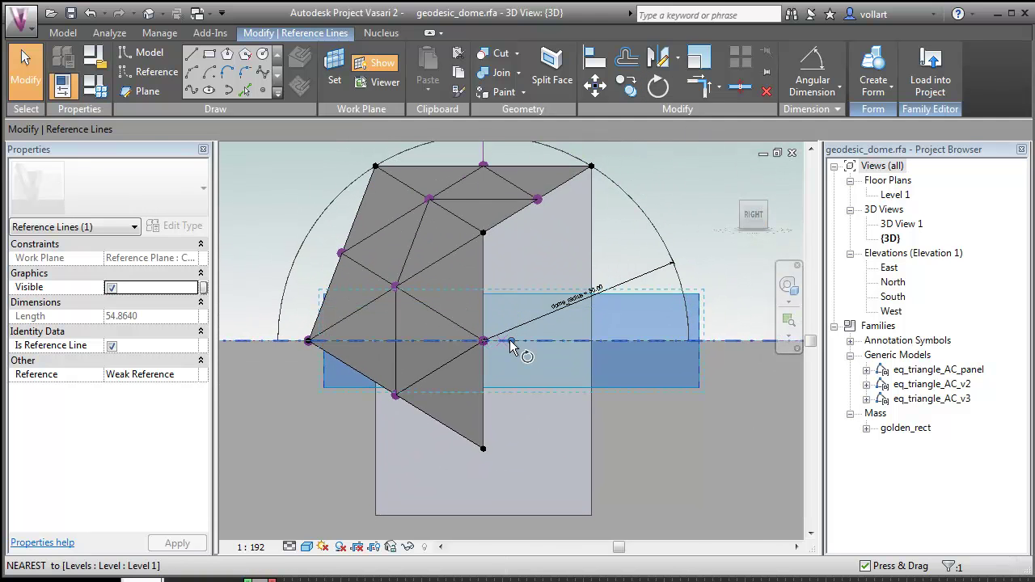
key("r")
key("o")
left_click(482, 341)
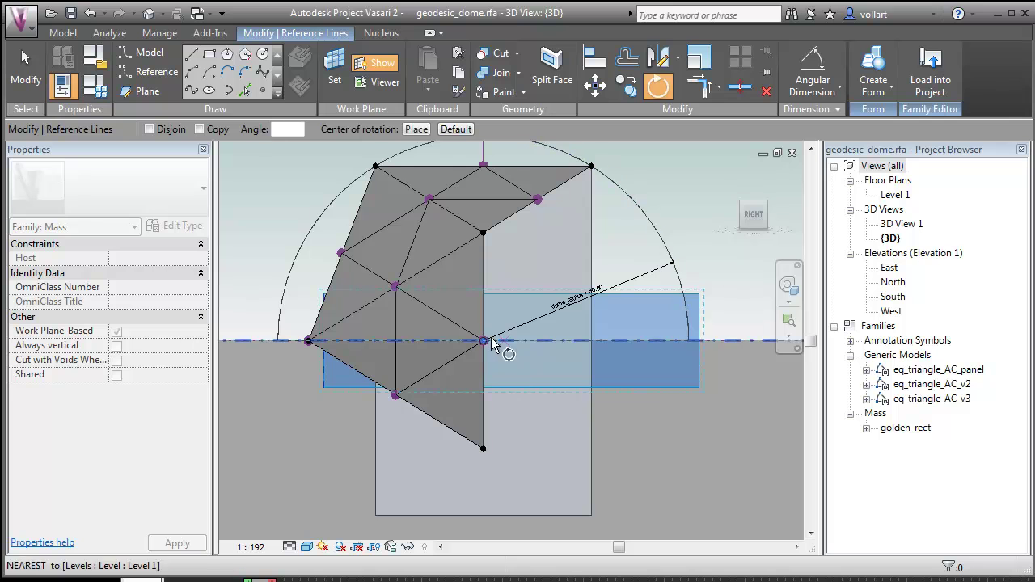
left_click(360, 339)
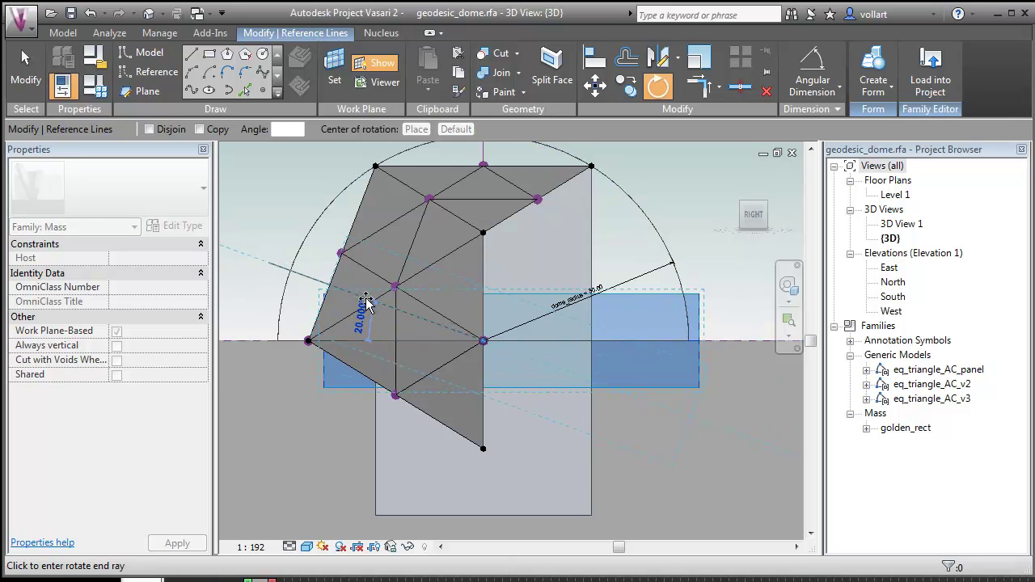
type("3")
type("72")
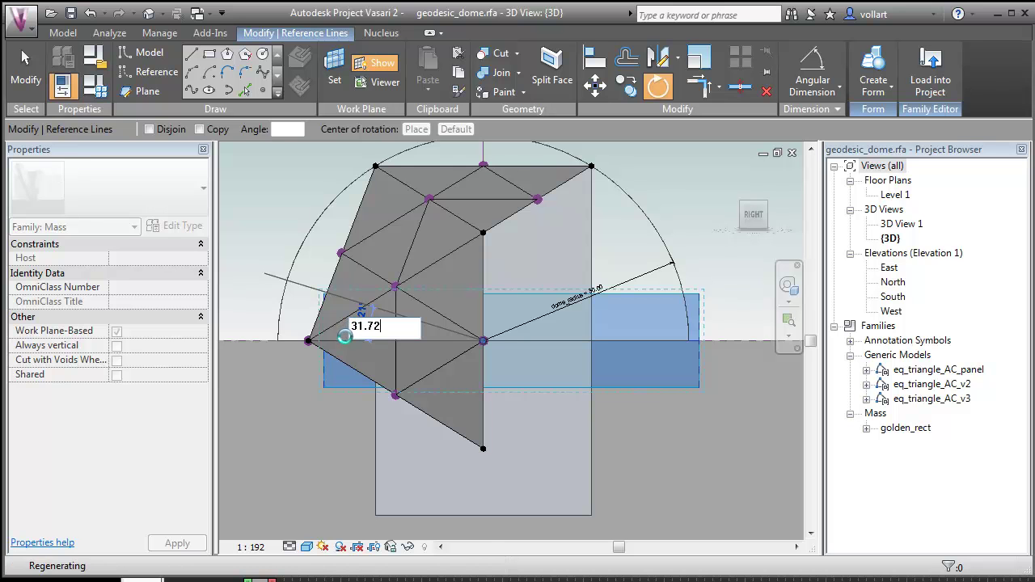
key("Return")
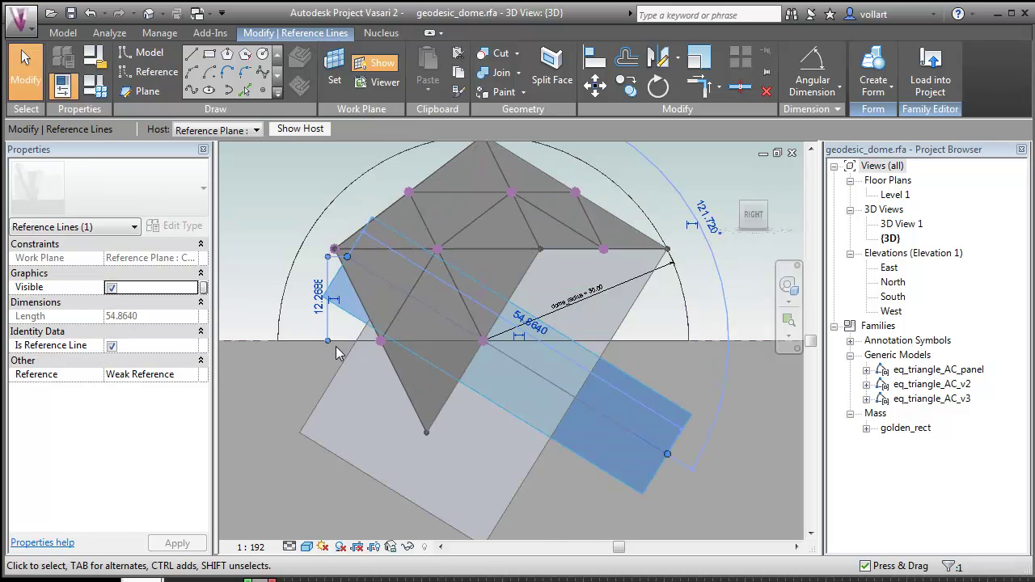
Clear the selection and orbit the dome to inspect the tilted rectangle
key("Escape")
middle_click_drag(517, 424, 548, 405, "shift")
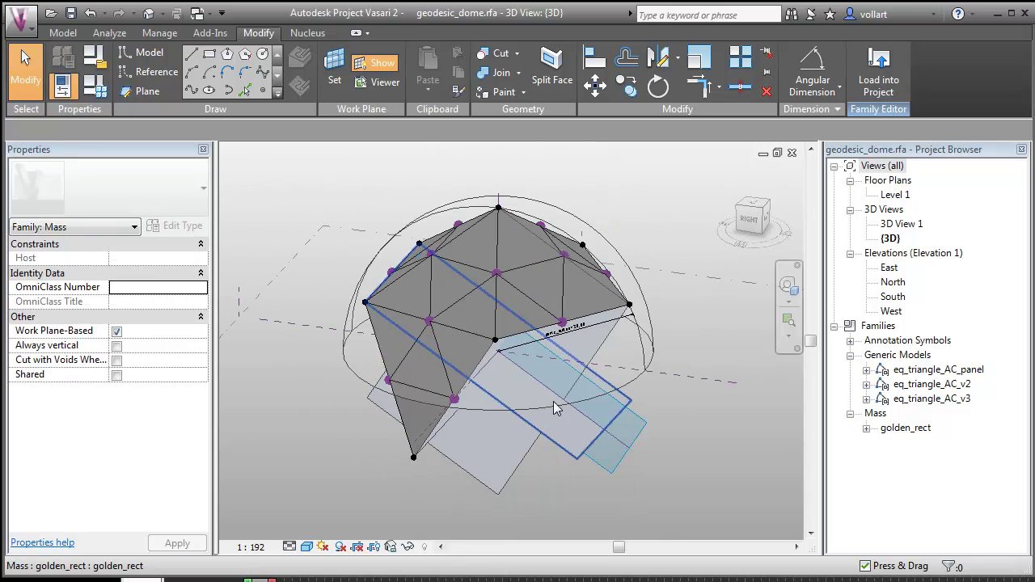
middle_click_drag(619, 475, 517, 473, "shift")
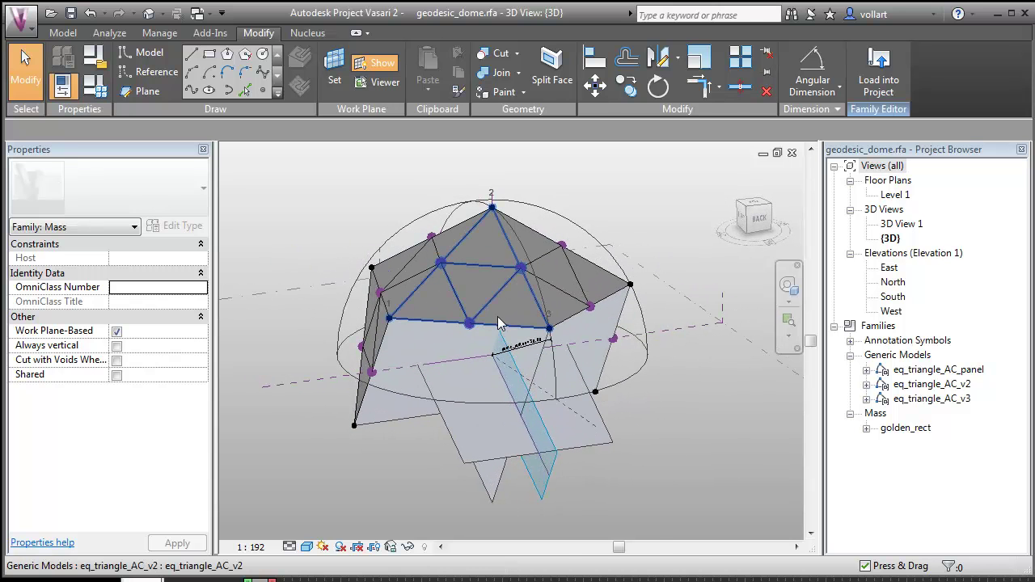
Place a new eq_triangle_AC_v2 panel on two golden_rect corners and a dome vertex
right_click(499, 323)
left_click(535, 395)
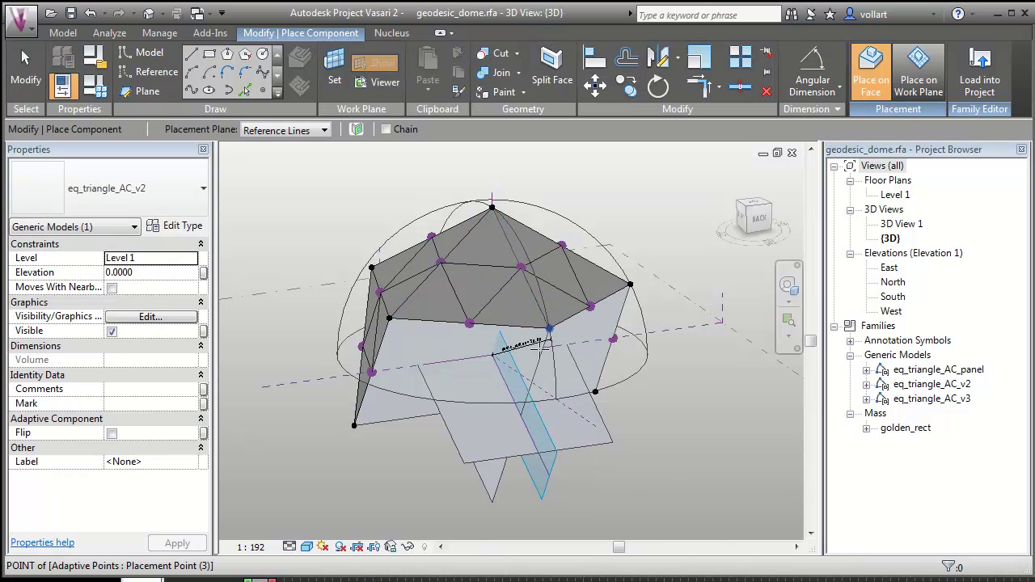
left_click(462, 461)
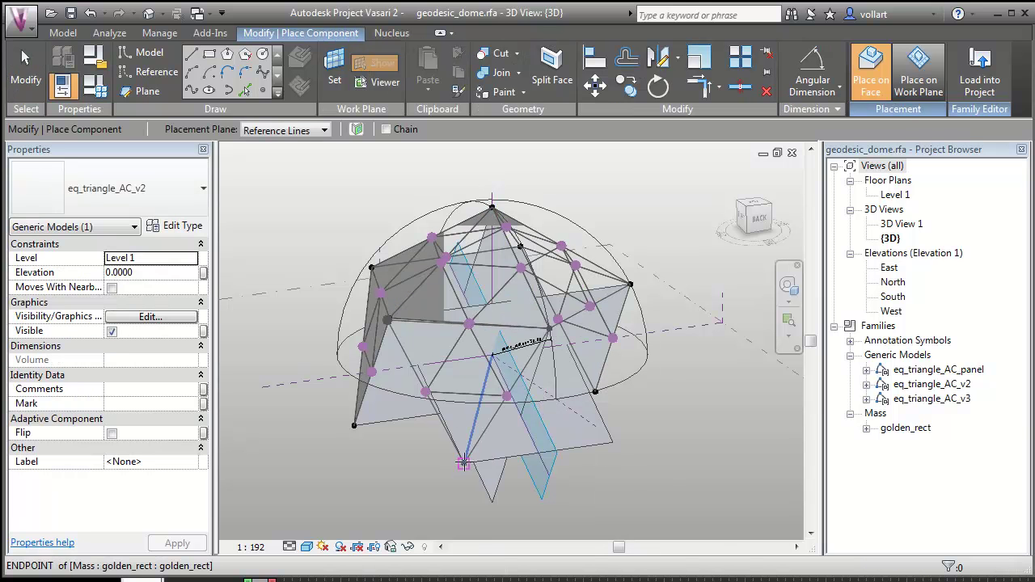
left_click(611, 442)
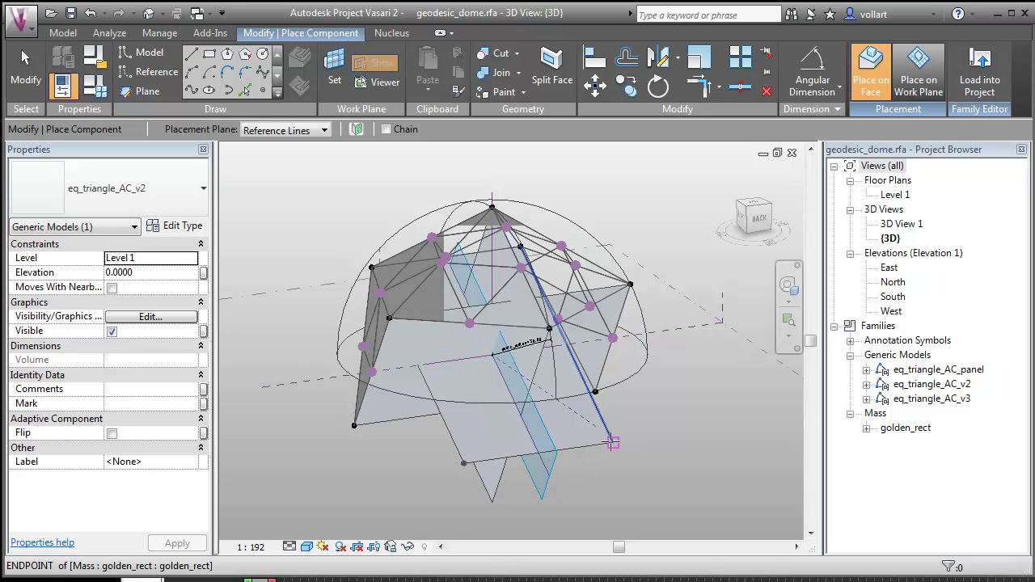
left_click(549, 330)
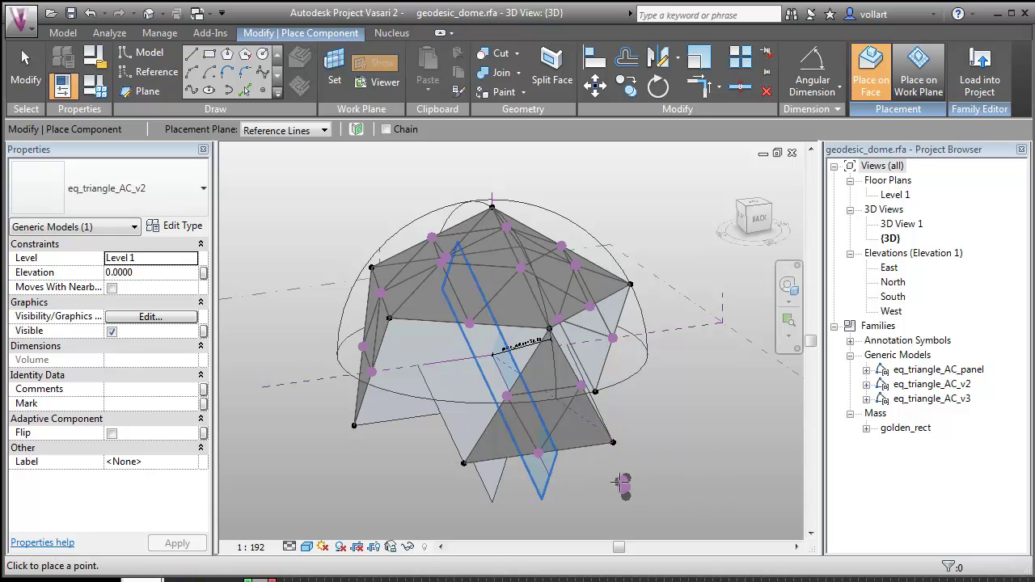
middle_click_drag(607, 478, 656, 492, "shift")
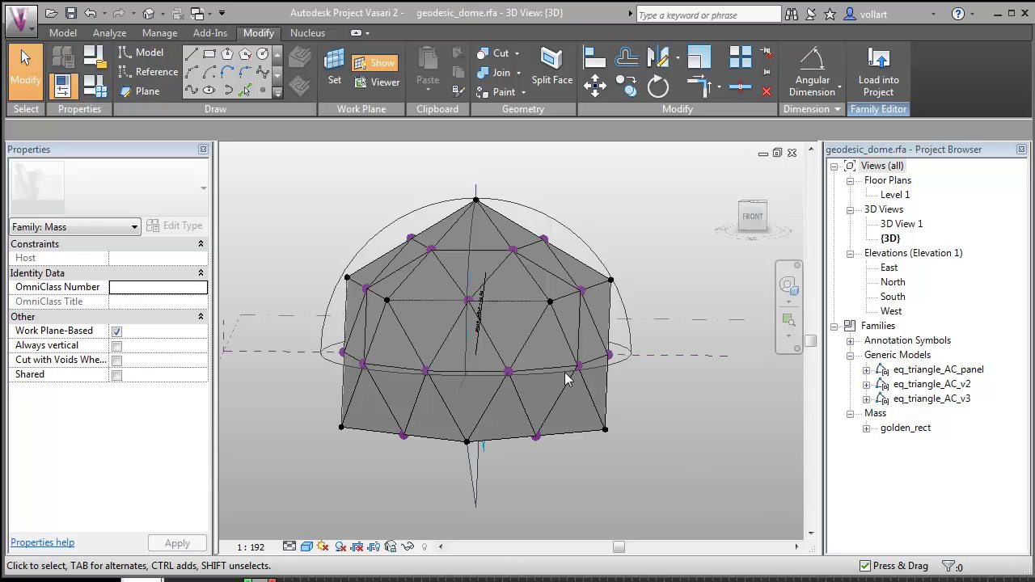
middle_click_drag(387, 447, 545, 481, "shift")
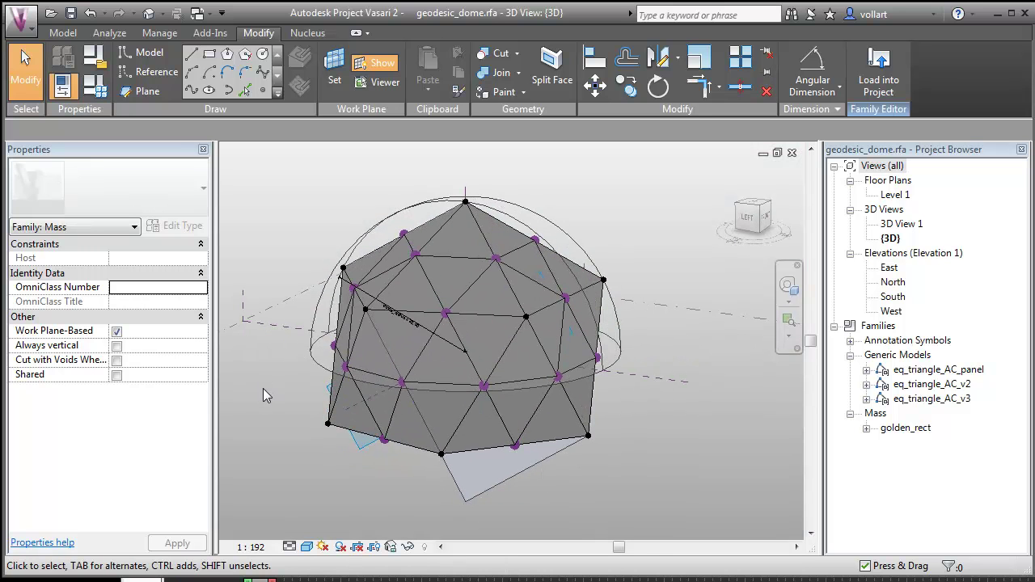
middle_click_drag(275, 392, 324, 422)
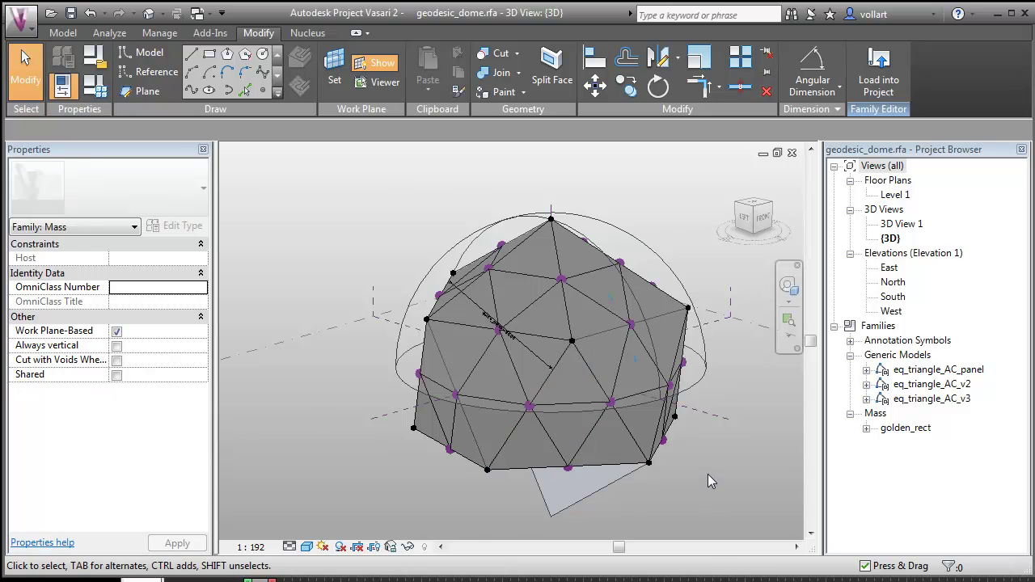
scroll(707, 473, "up", 3)
scroll(707, 475, "down", 3)
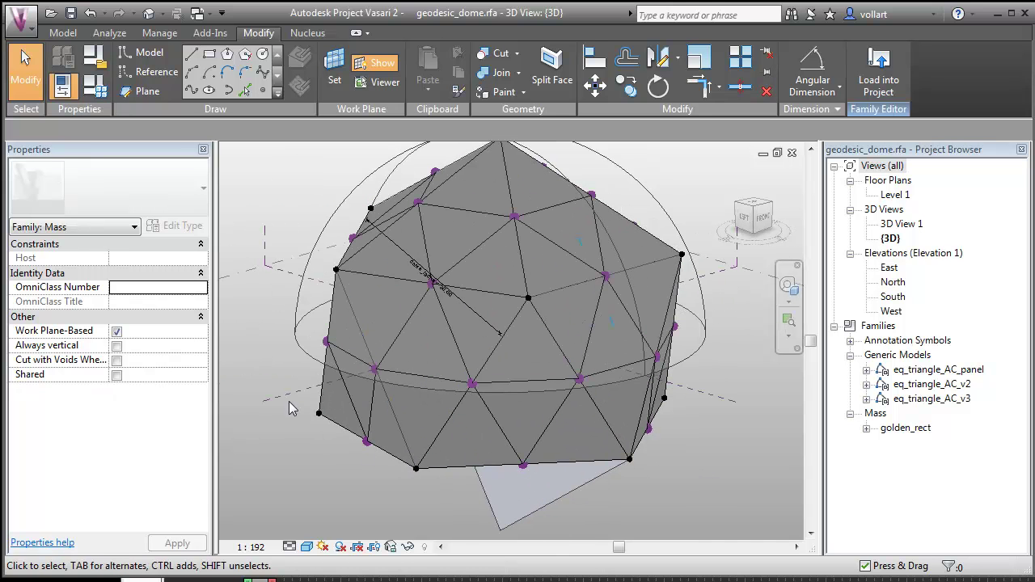
middle_click_drag(294, 409, 303, 437)
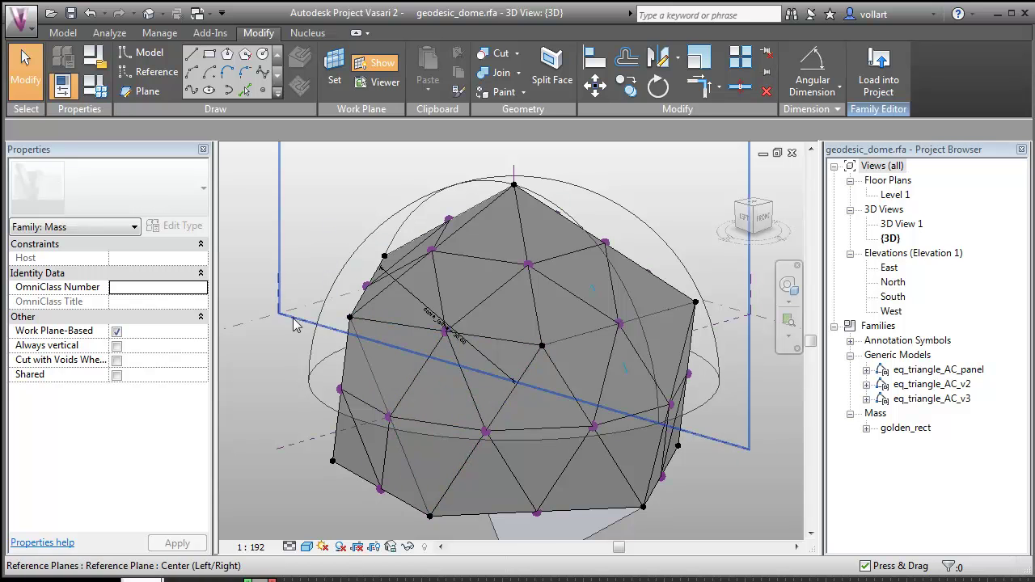
mouse_move(271, 360)
middle_mouse_down("shift")
mouse_move(287, 369)
mouse_move(278, 376)
middle_mouse_up("shift")
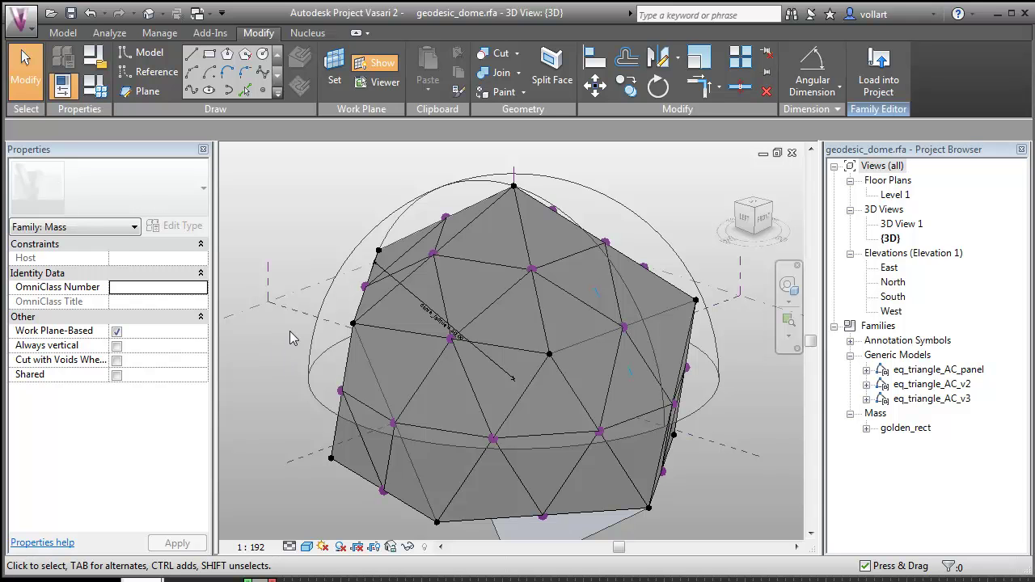
middle_click_drag(282, 342, 330, 350, "shift")
Orbit to the dome's front, temporarily hide one triangle panel, then start drawing model lines
middle_click_drag(390, 365, 344, 380, "shift")
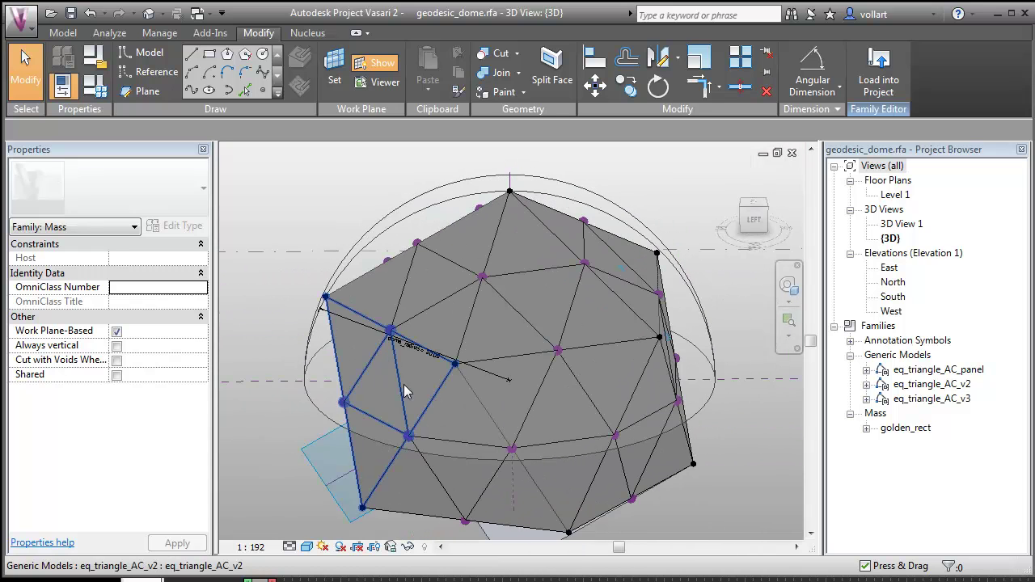
middle_click_drag(469, 414, 466, 386, "shift")
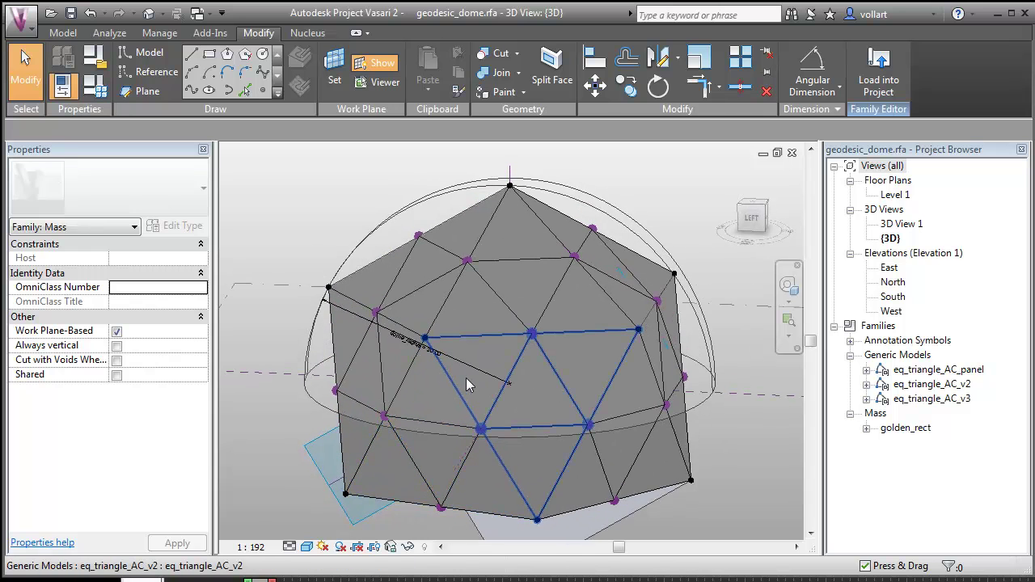
right_click(466, 378)
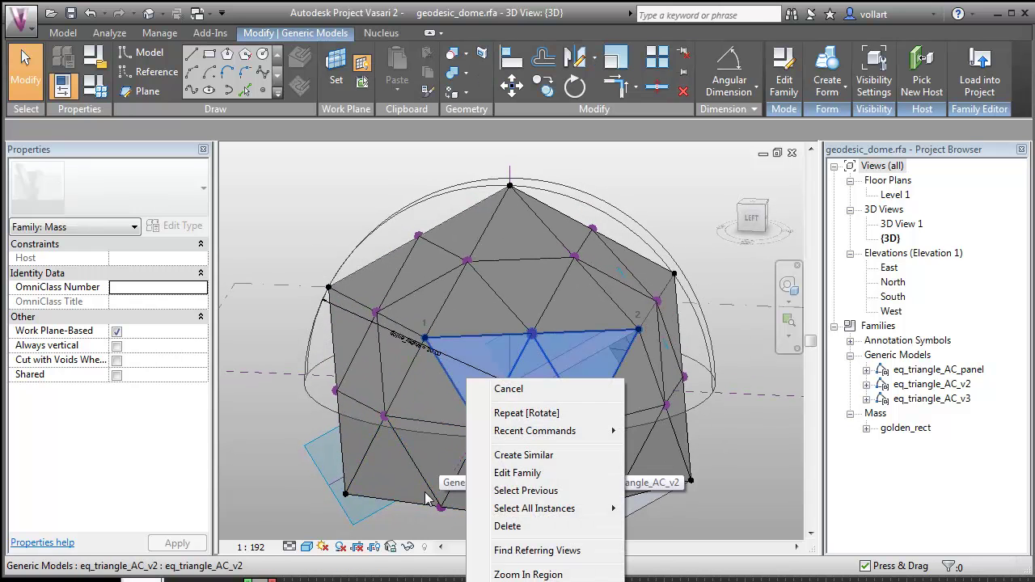
left_click(407, 547)
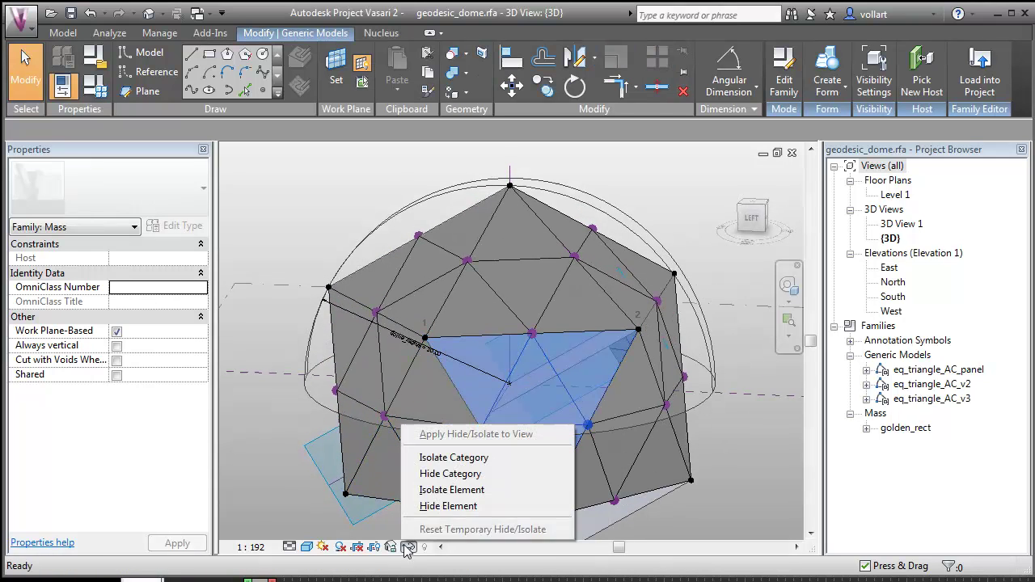
left_click(434, 507)
middle_click_drag(433, 507, 473, 428, "shift")
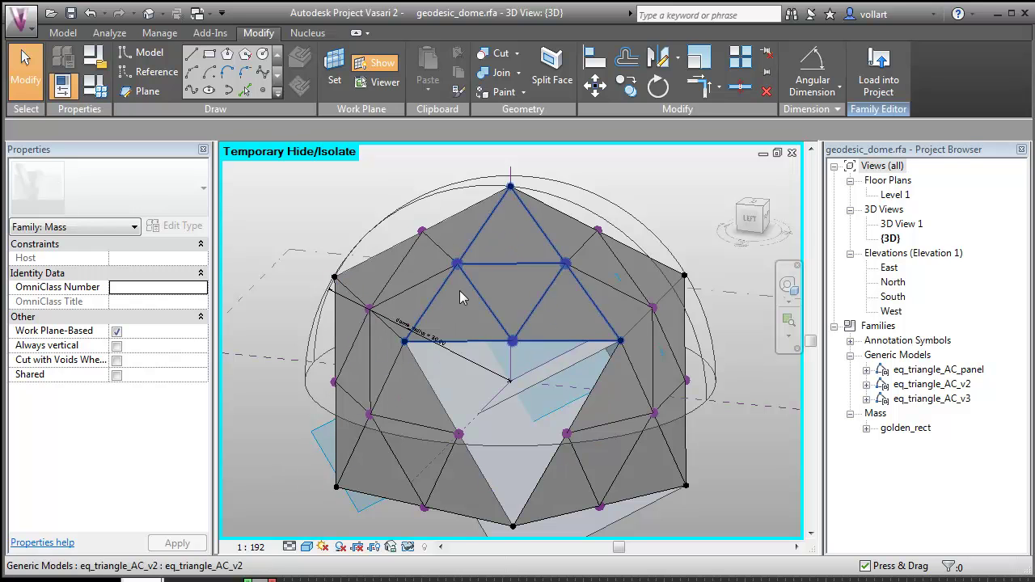
left_click(193, 57)
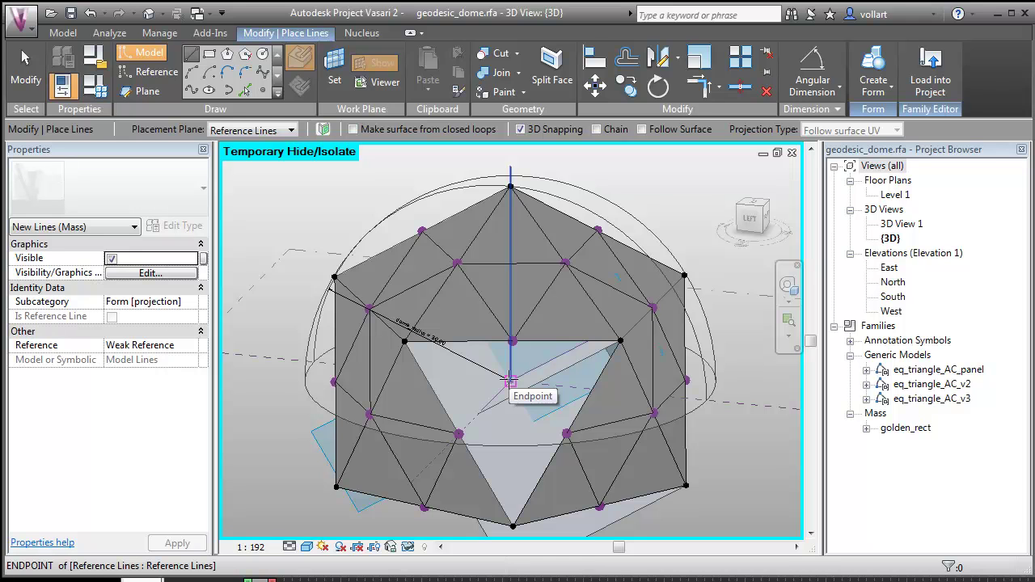
Draw model lines from the dome's centre reference point to triangle panel vertices, accepting the identical-points warning
left_click(510, 380)
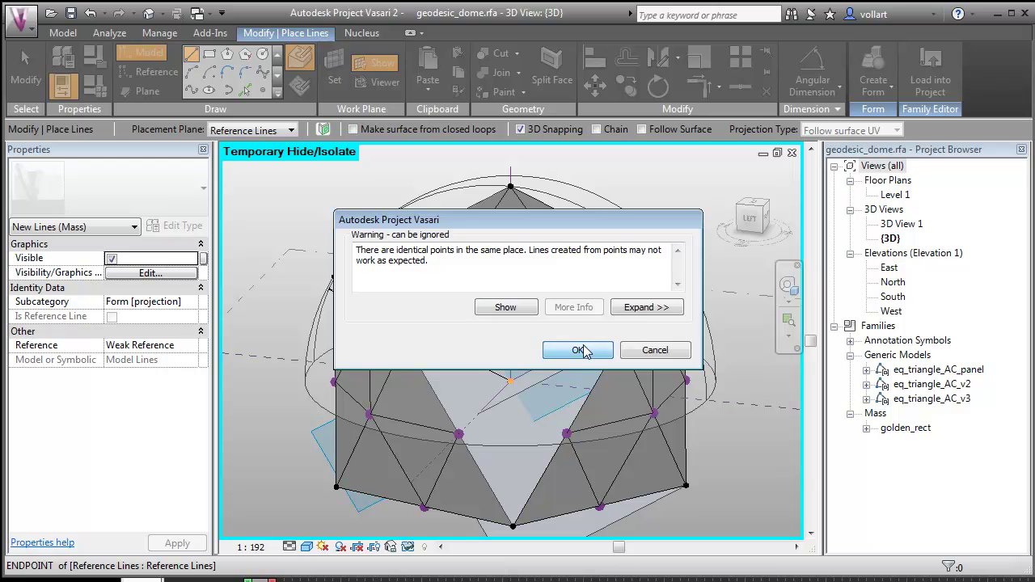
left_click(577, 350)
middle_click_drag(478, 391, 464, 374, "shift")
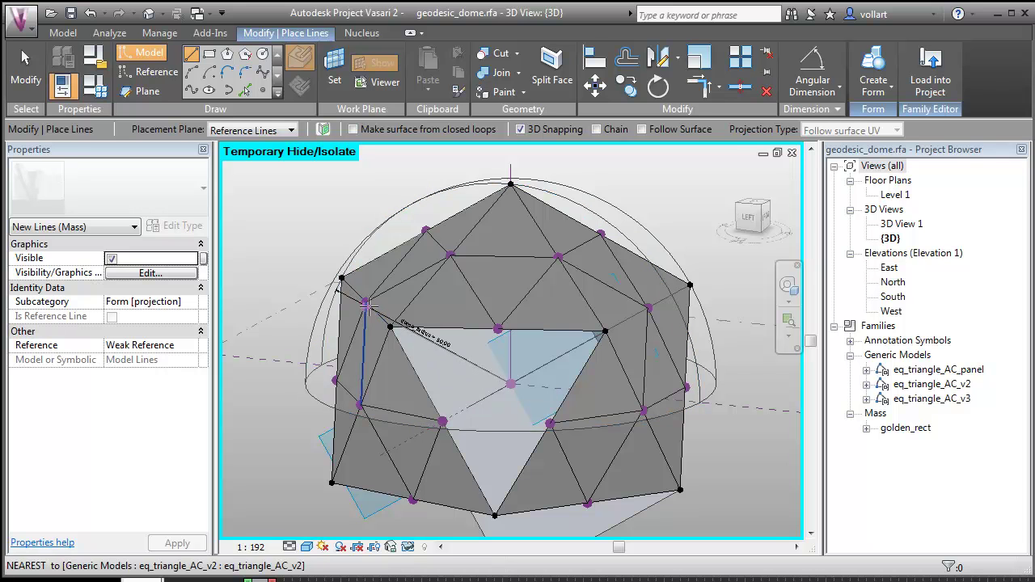
scroll(366, 301, "up", 4)
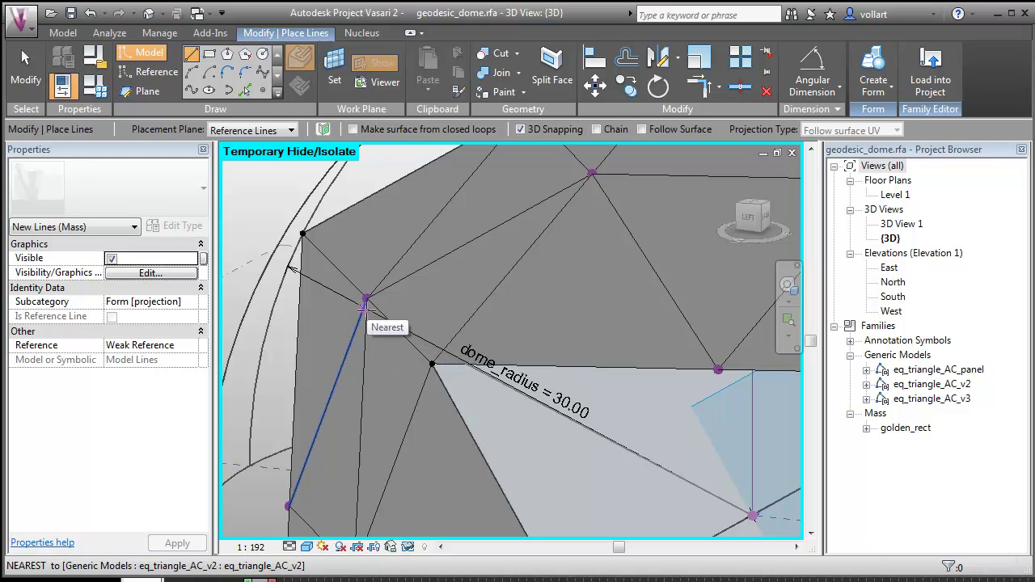
left_click(366, 299)
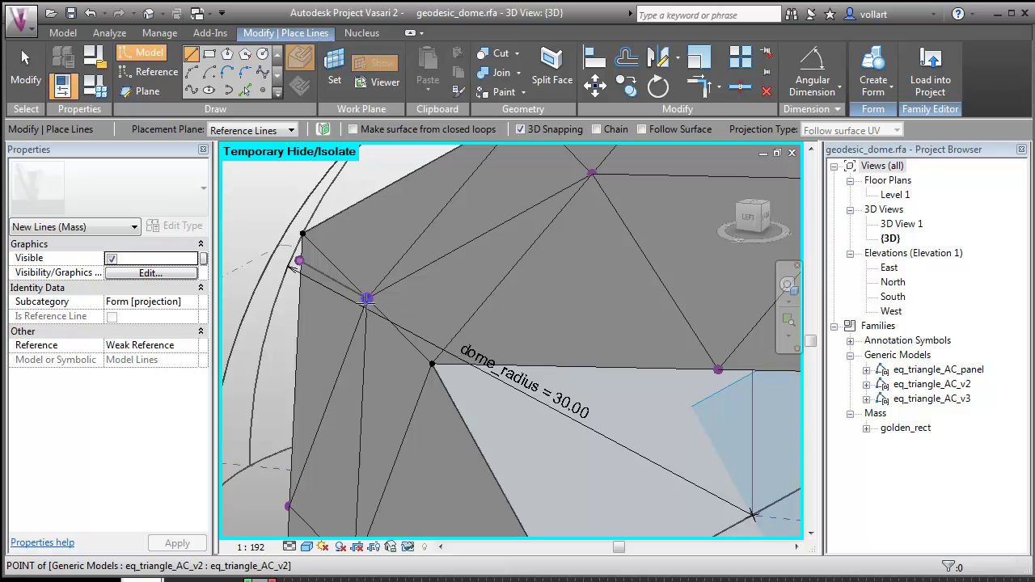
middle_click_drag(336, 396, 328, 338, "shift")
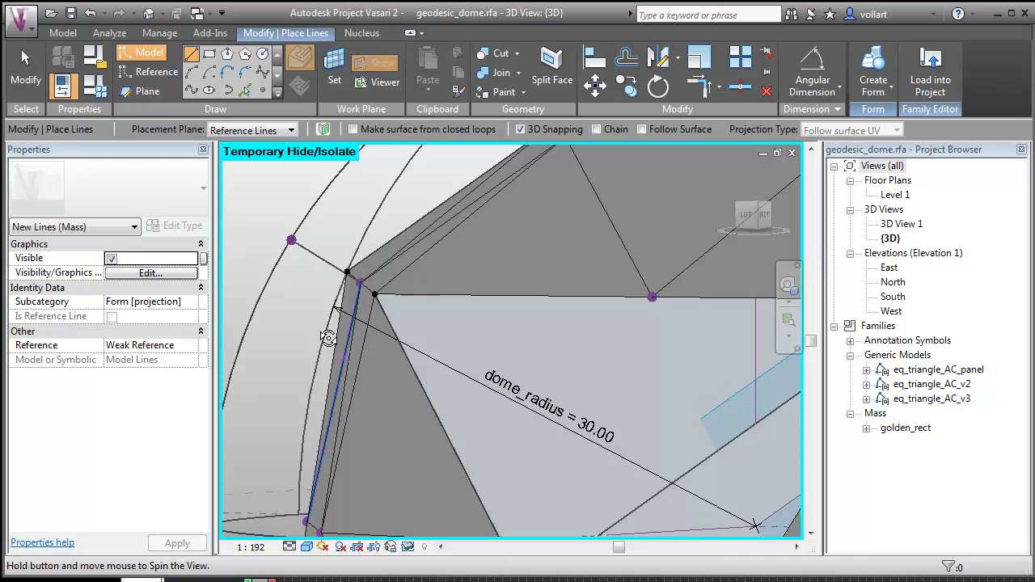
middle_click_drag(340, 381, 355, 378, "shift")
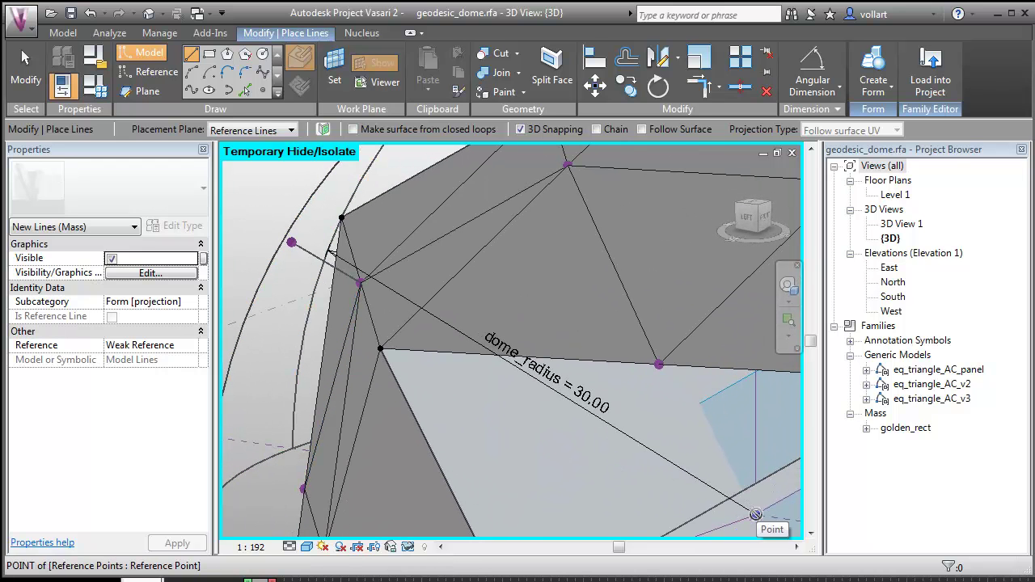
left_click(755, 515)
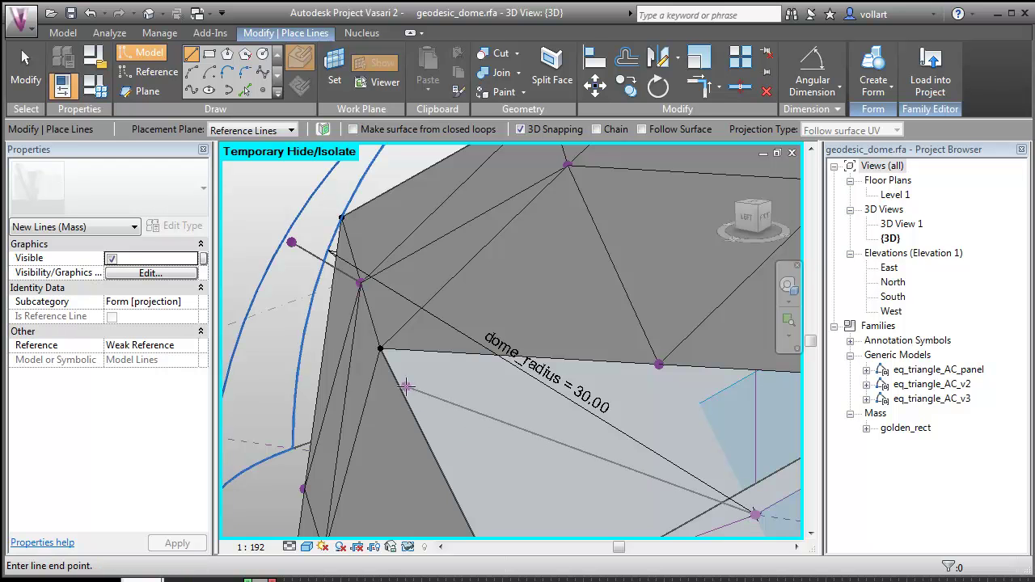
middle_click_drag(412, 391, 517, 369, "shift")
scroll(526, 413, "down", 5)
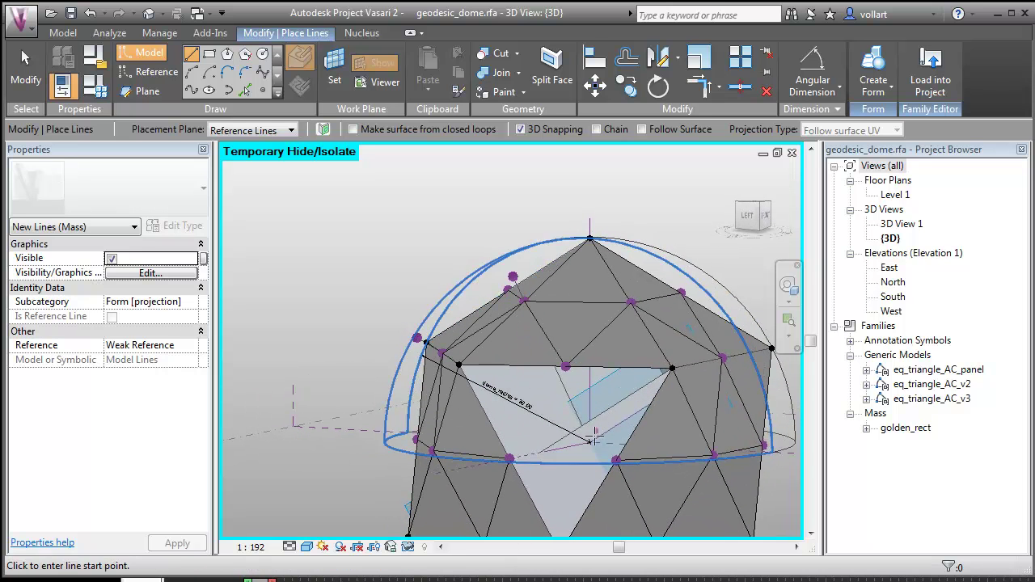
Add a line between two points on the dome's arc and another between two panel points, then exit with Esc
left_click(522, 301)
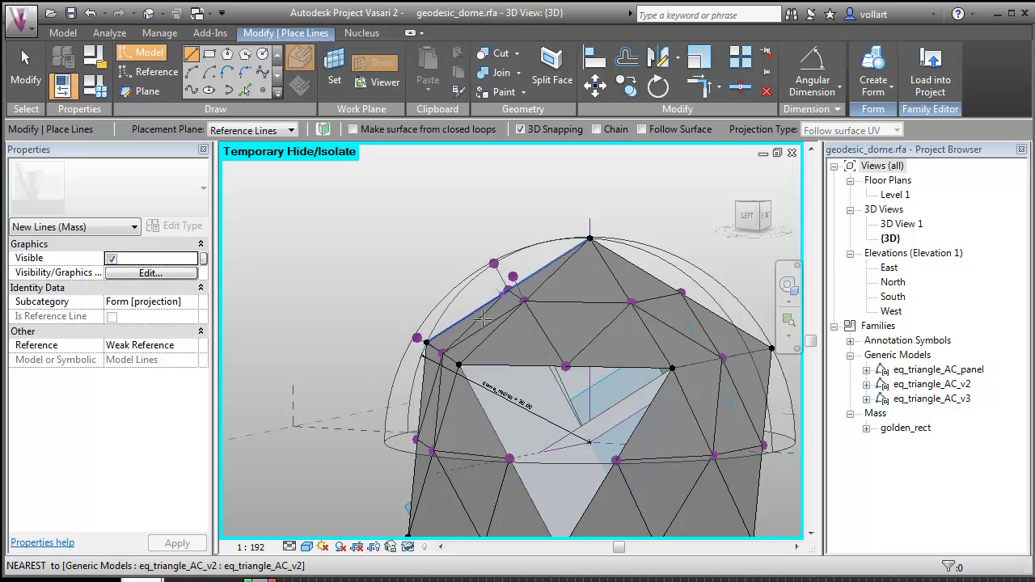
left_click(493, 264)
middle_click_drag(355, 425, 485, 437, "shift")
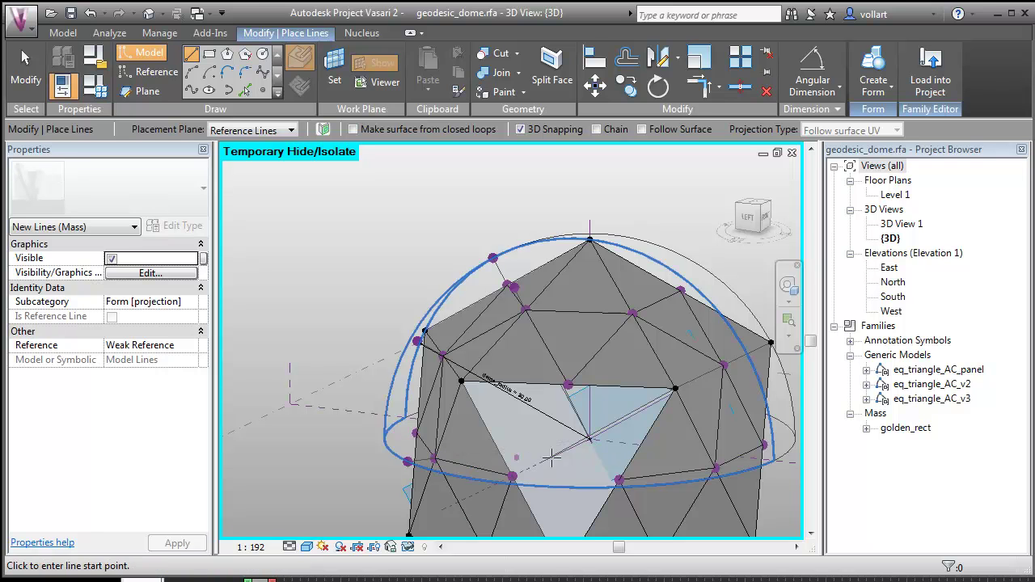
left_click(511, 479)
left_click(588, 439)
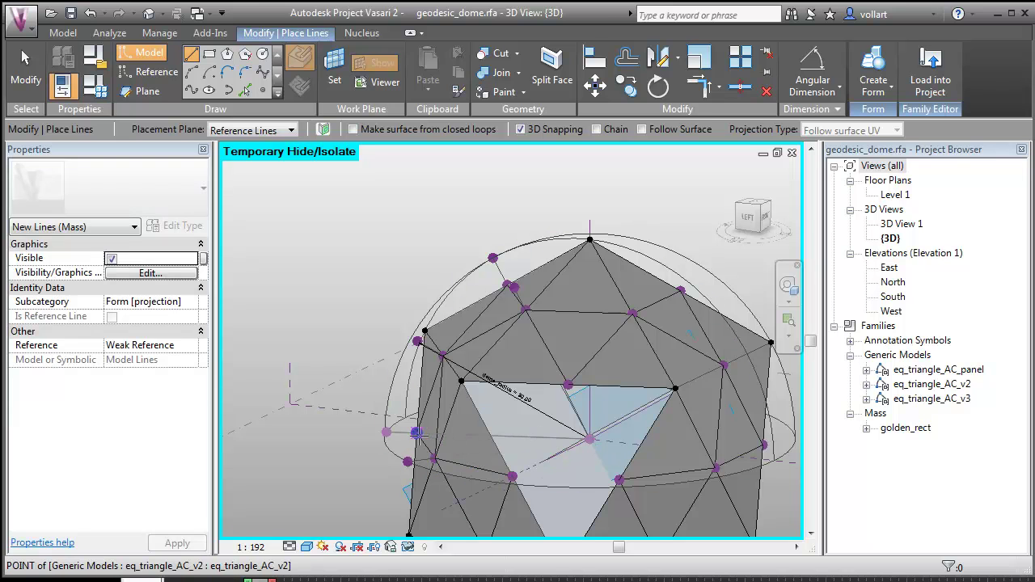
middle_click_drag(339, 381, 485, 391, "shift")
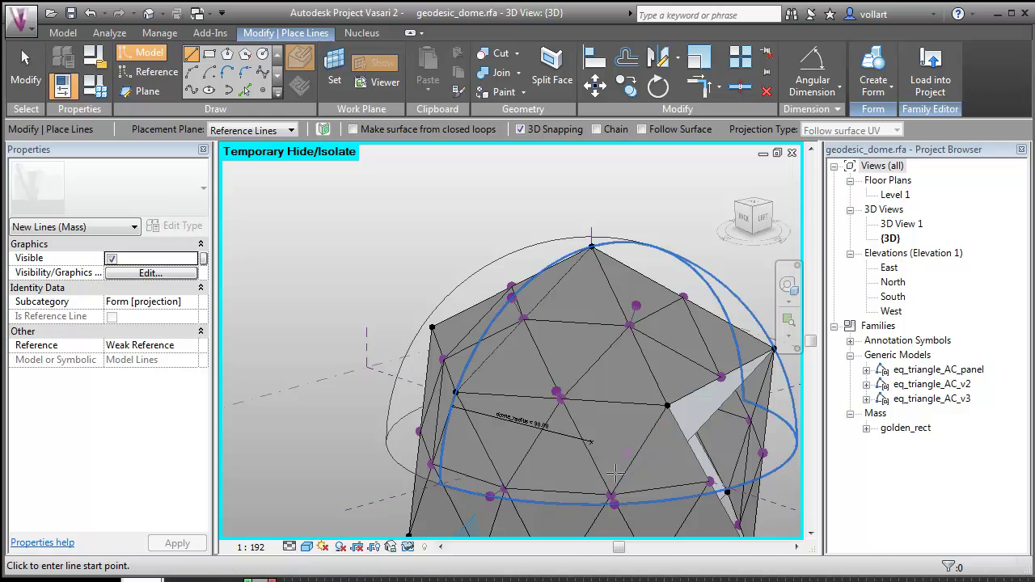
key("Escape")
middle_click_drag(620, 402, 599, 439, "shift")
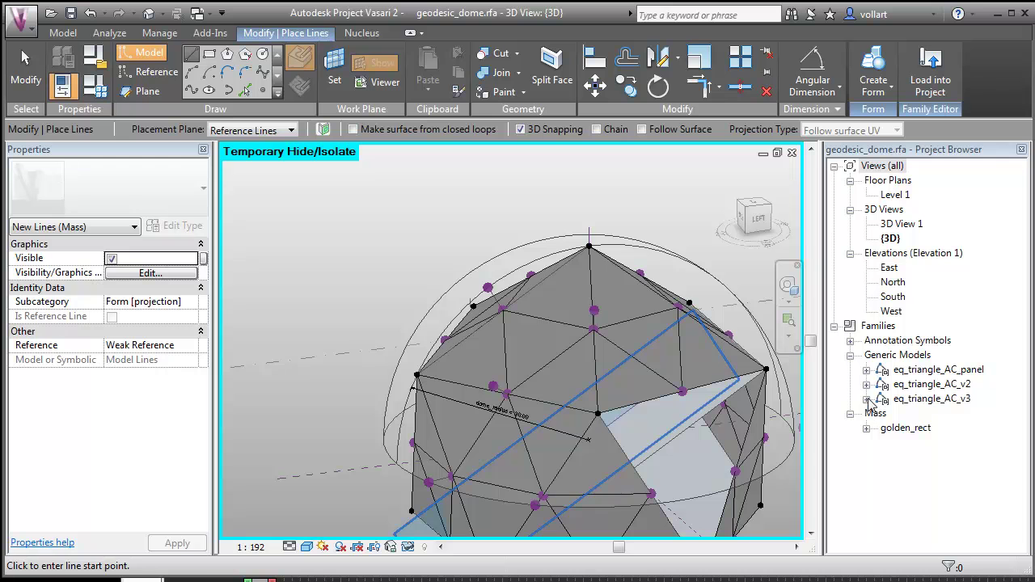
Delete two eq_triangle_AC_v2 panels from the dome and select the eq_triangle_AC_panel type in the Project Browser
key("Escape")
key("Escape")
left_click(531, 361)
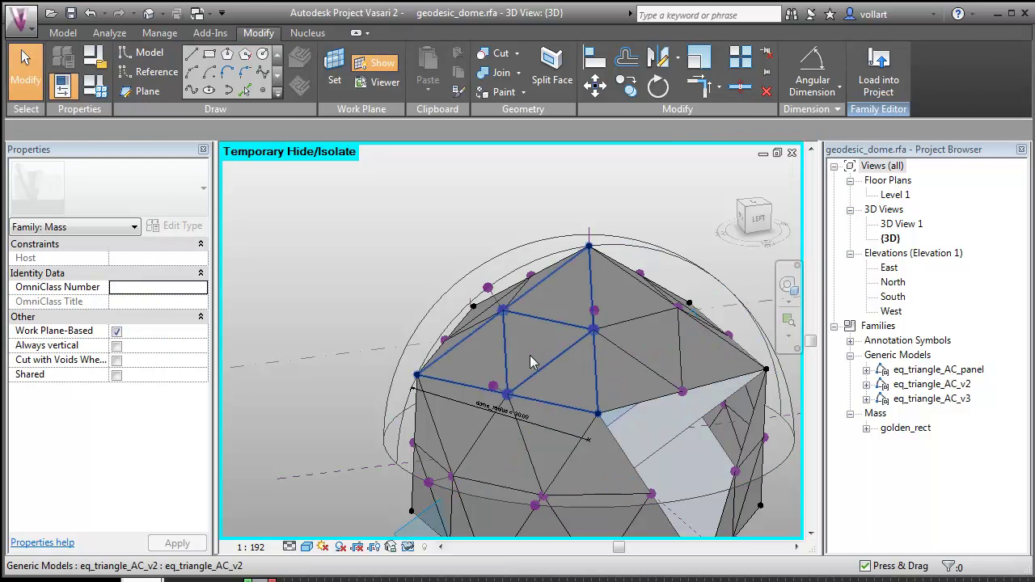
left_click(531, 362)
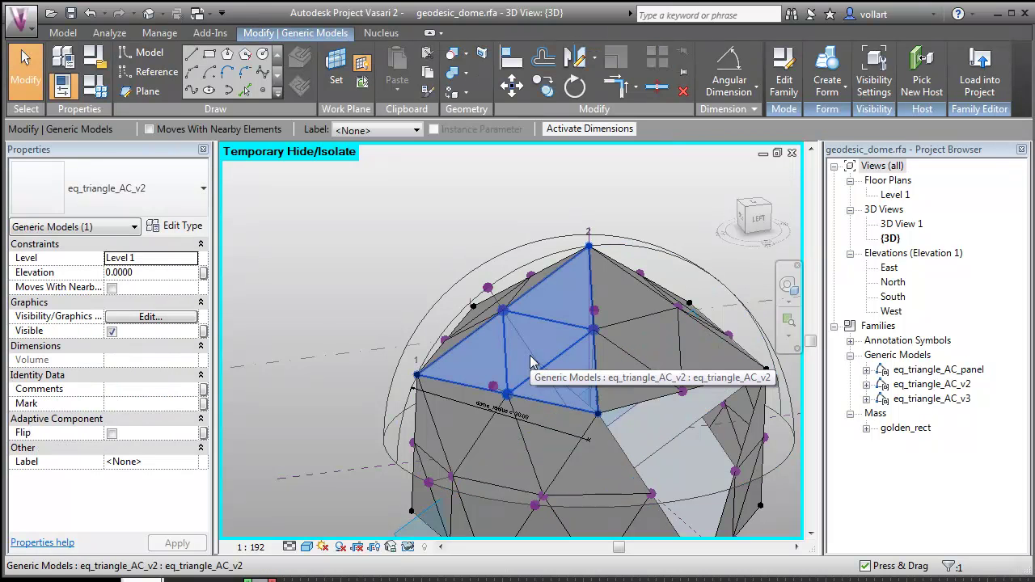
key("Escape")
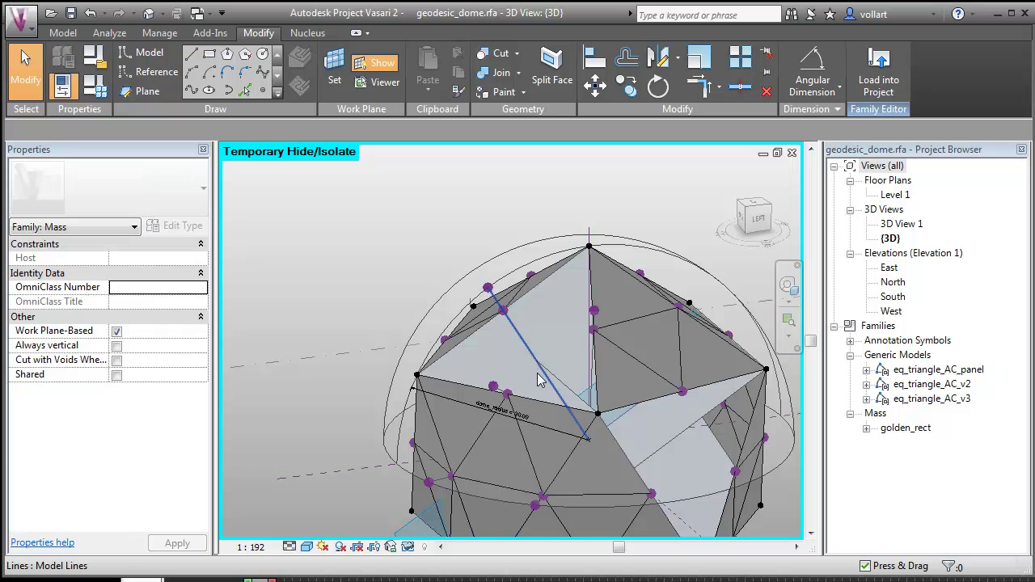
left_click(496, 443)
key("Delete")
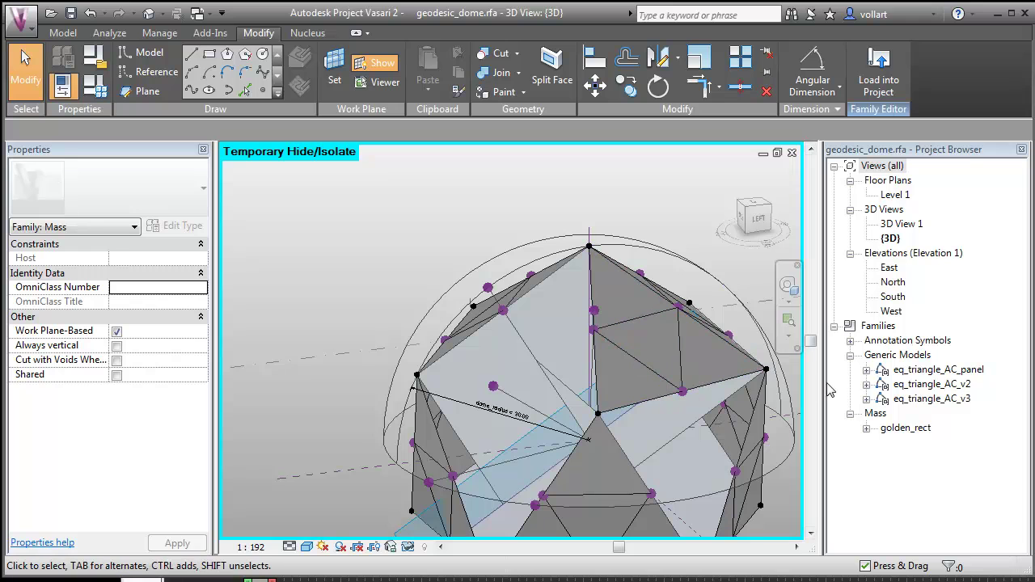
left_click(865, 370)
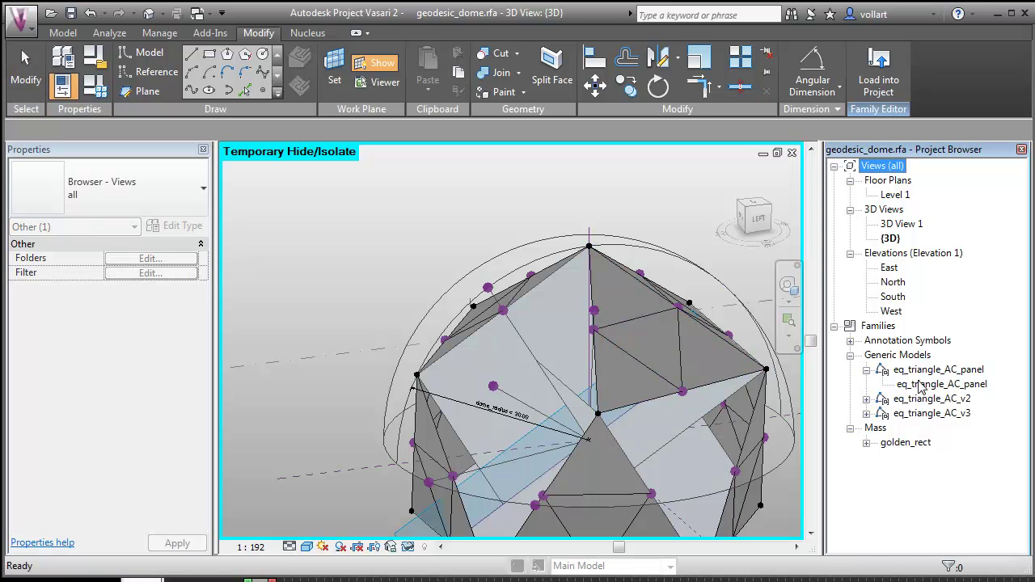
left_click(920, 387)
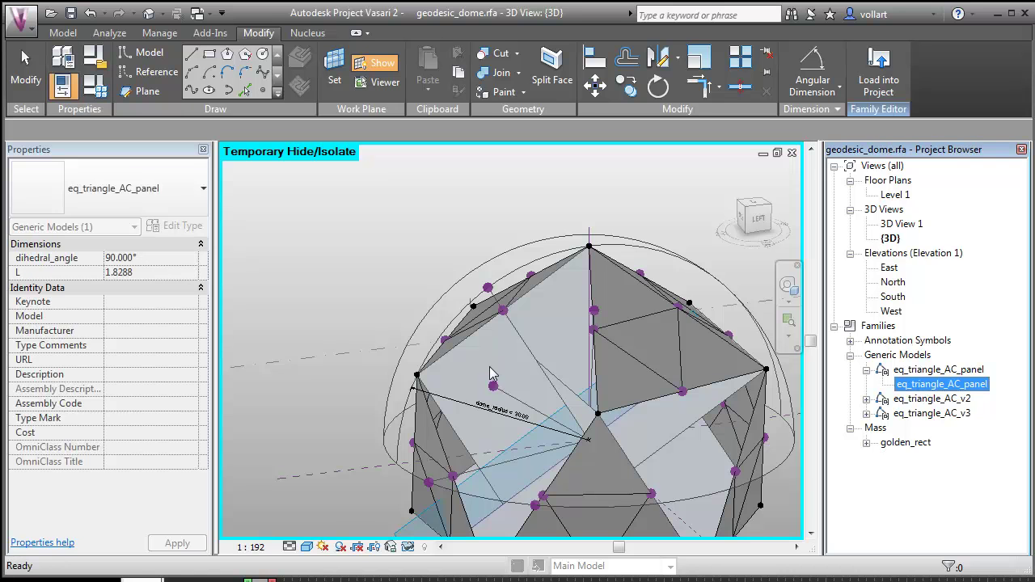
Open eq_triangle_AC_panel.rfa to inspect its 6'-0" triangle, then go back to the geodesic_dome.rfa window
double_click(464, 336)
middle_click_drag(335, 349, 378, 362, "shift")
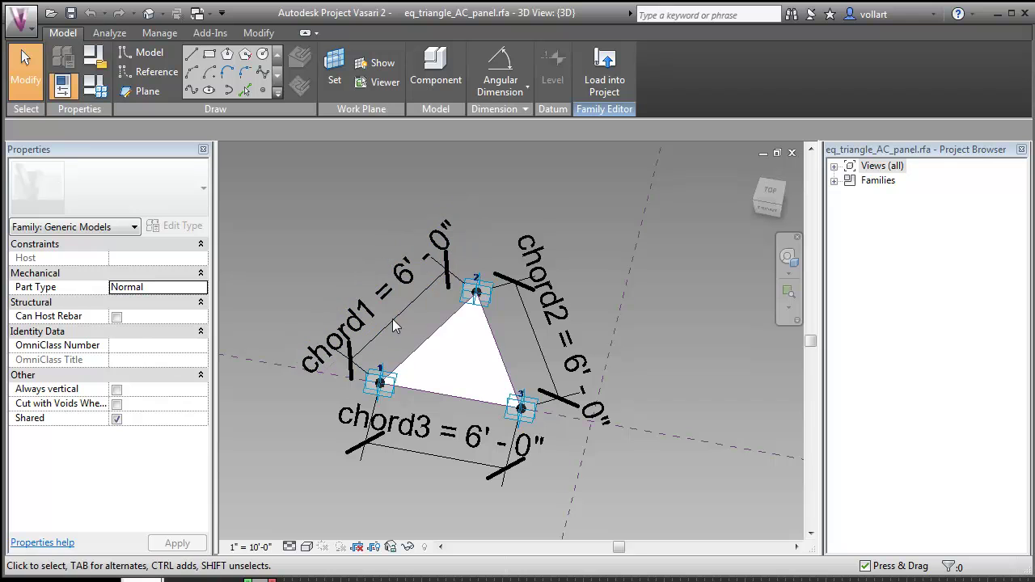
scroll(409, 339, "up", 2)
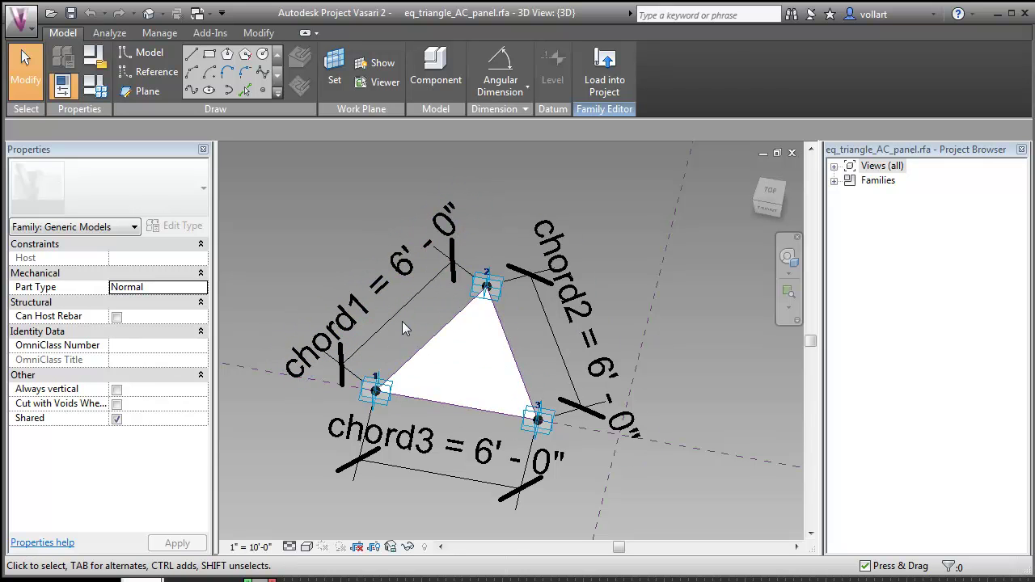
key("ctrl+Tab")
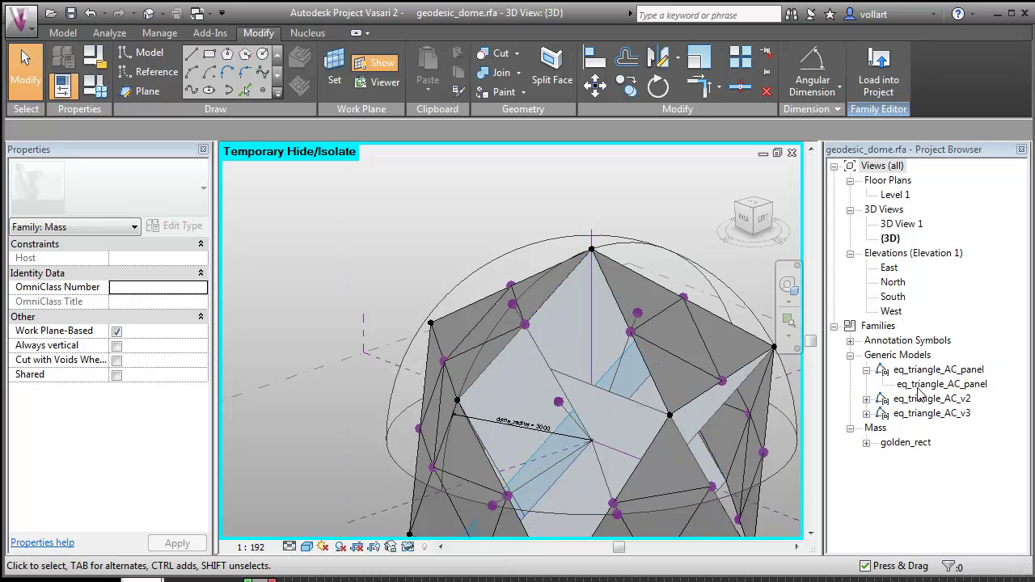
Drag eq_triangle_AC_panel into the view and host two panels, each on three dome node points
left_click_drag(919, 386, 457, 398)
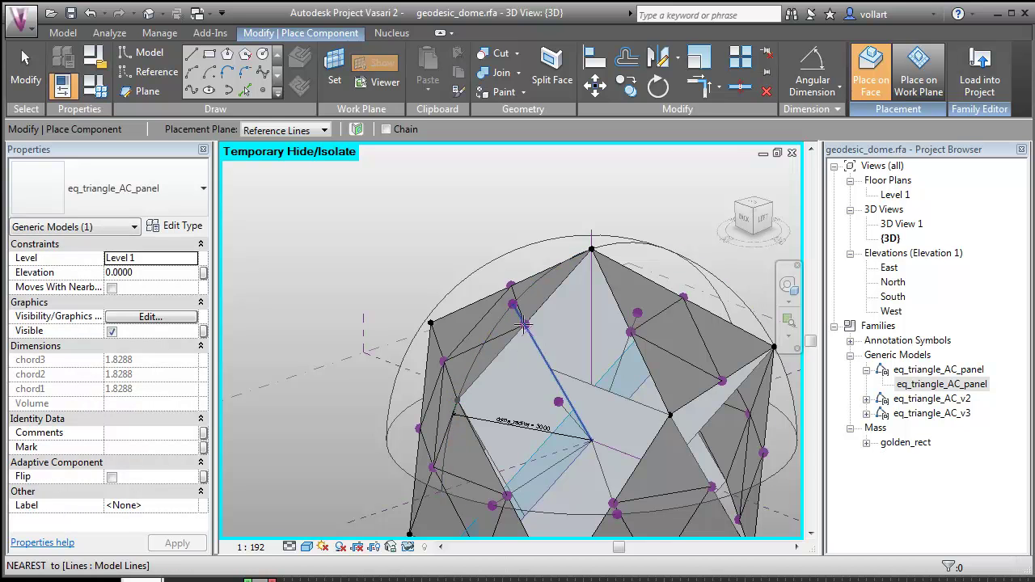
left_click(557, 401)
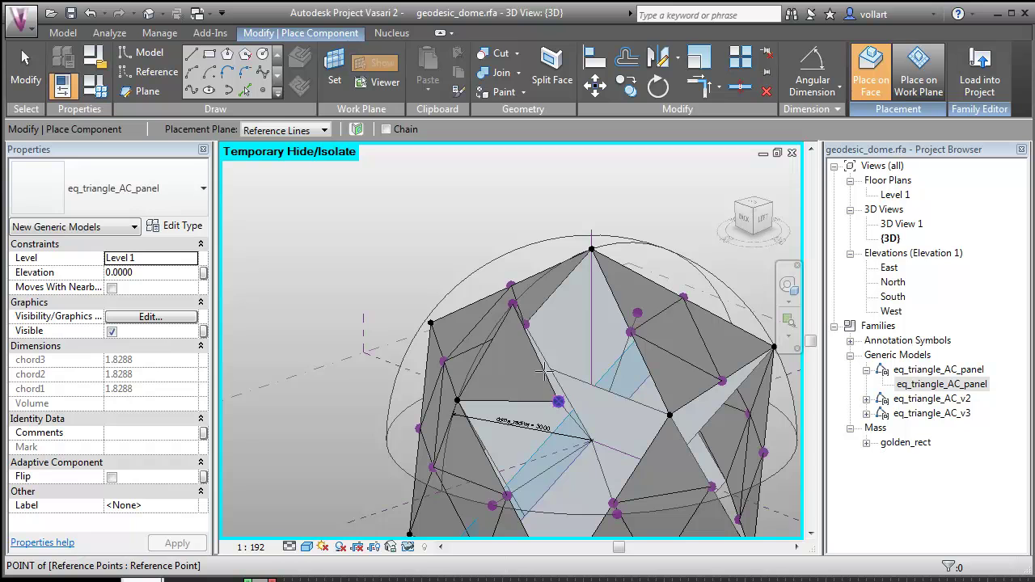
left_click(637, 312)
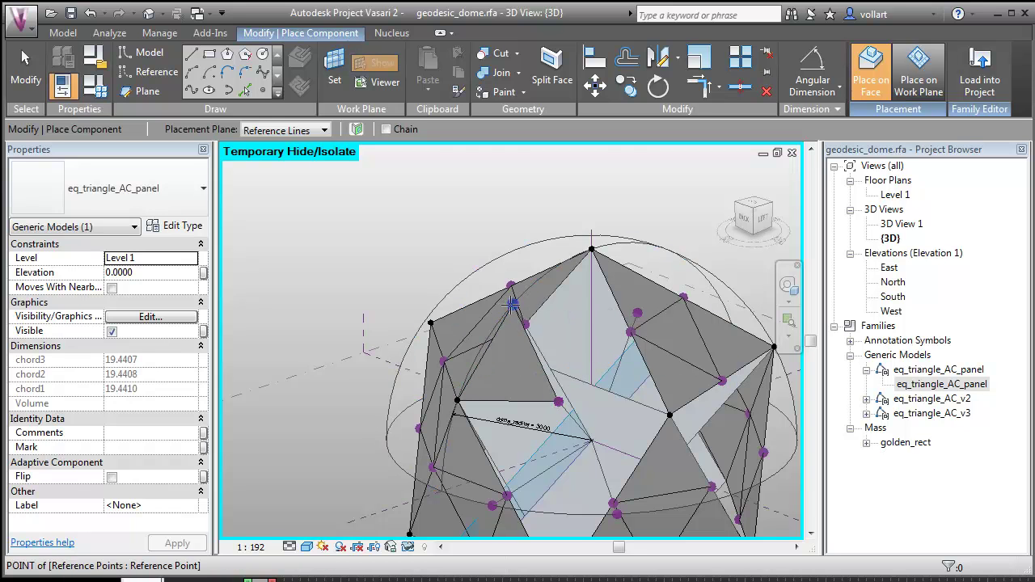
left_click(512, 303)
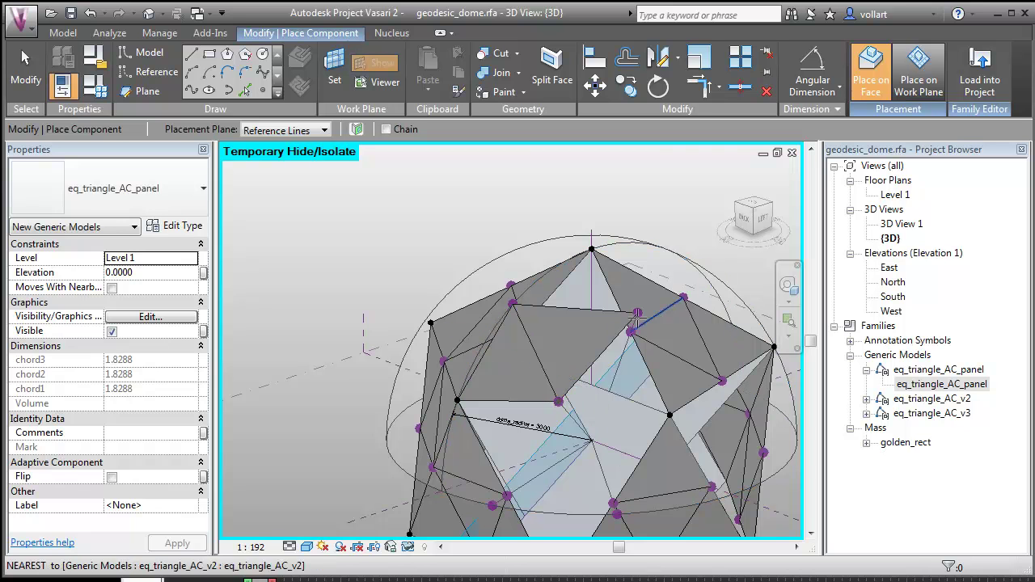
left_click(557, 401)
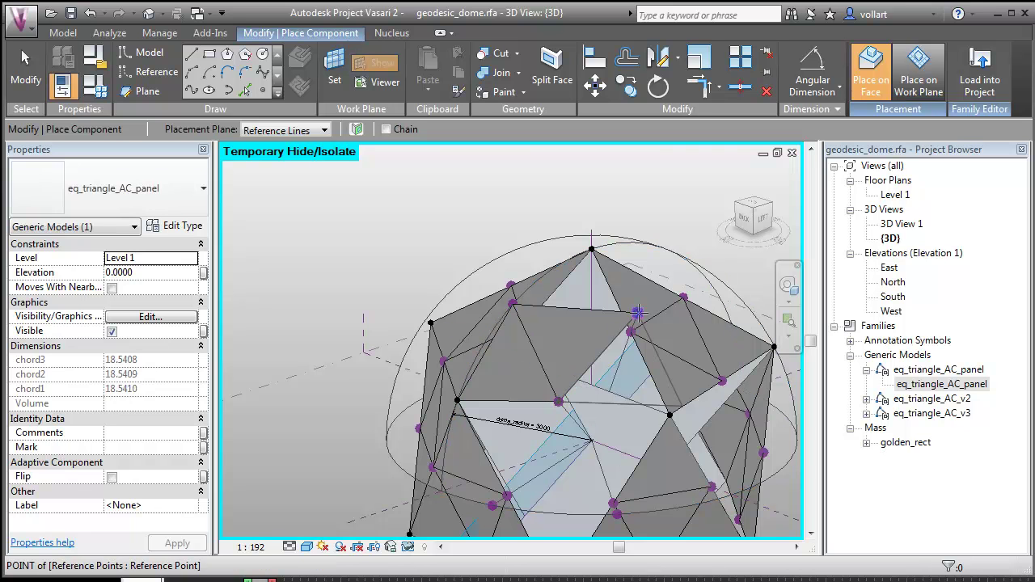
left_click(669, 416)
left_click(457, 401)
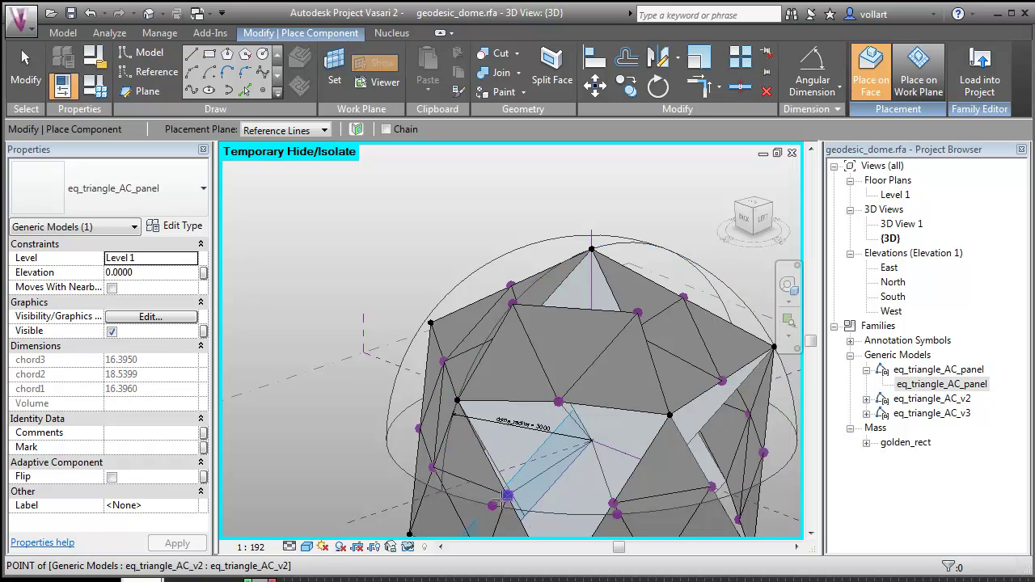
Host a third panel on three dome nodes, start another, and orbit to find the remaining gaps
scroll(491, 505, "up", 2)
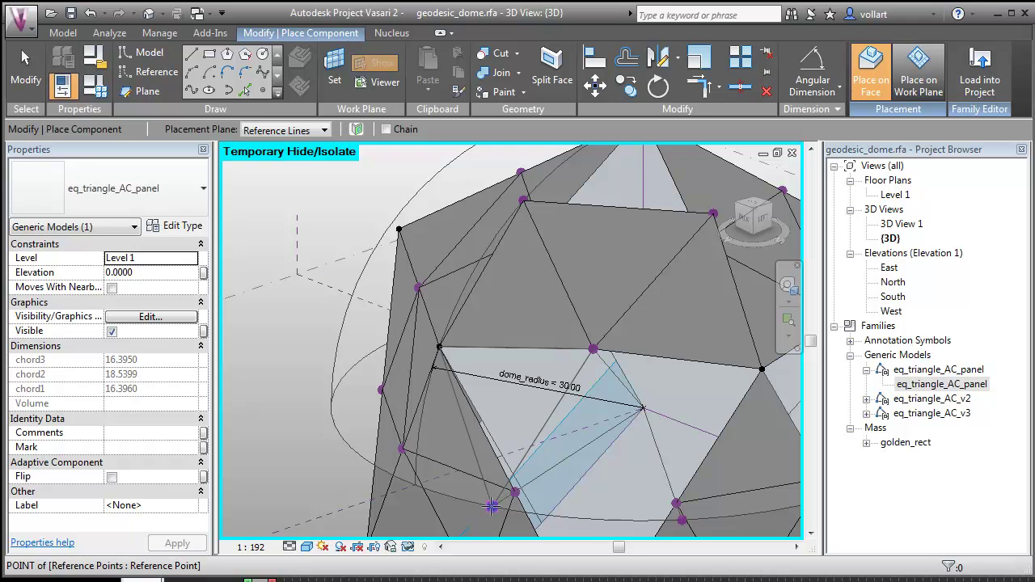
left_click(492, 505)
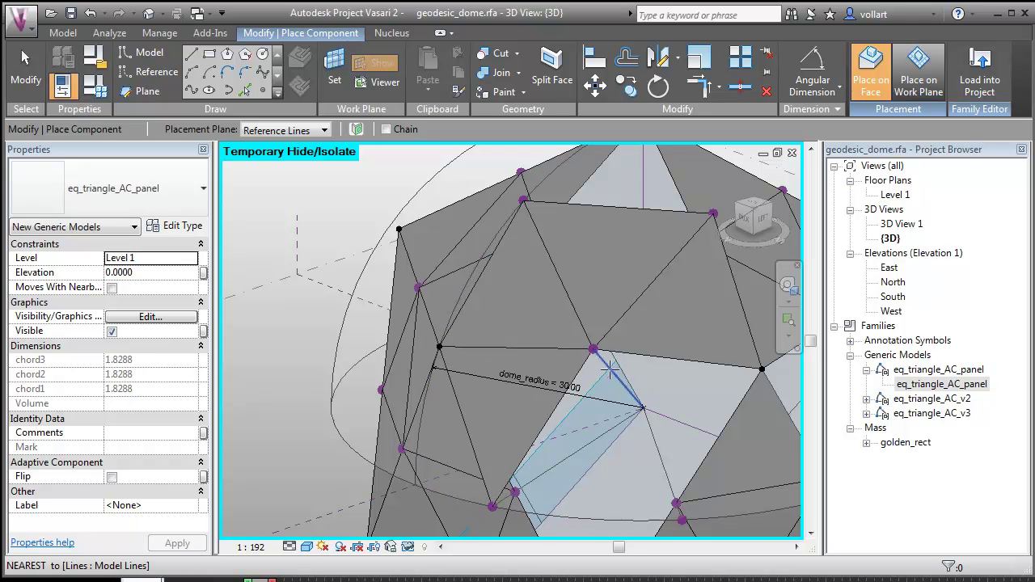
left_click(593, 349)
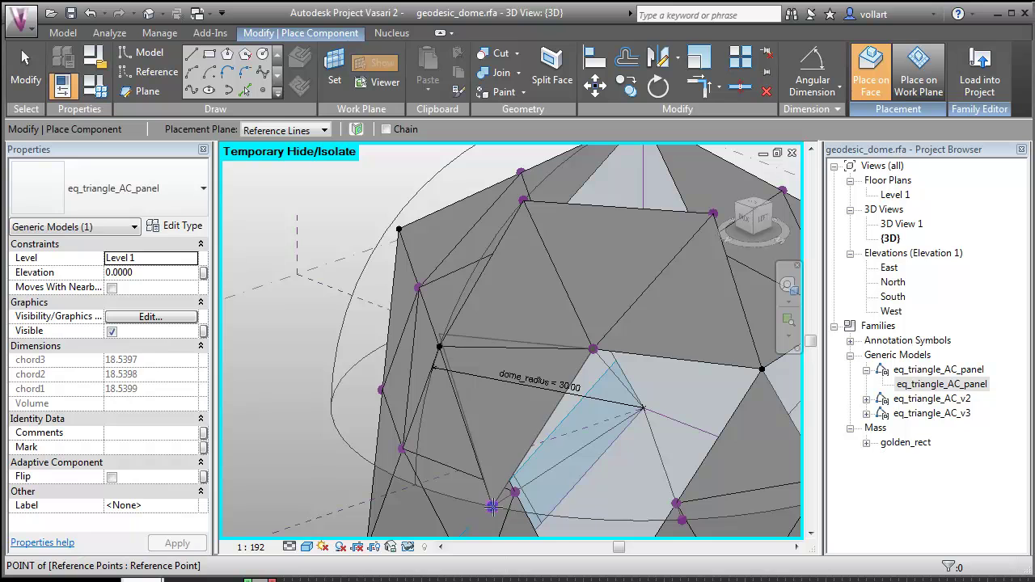
left_click(681, 520)
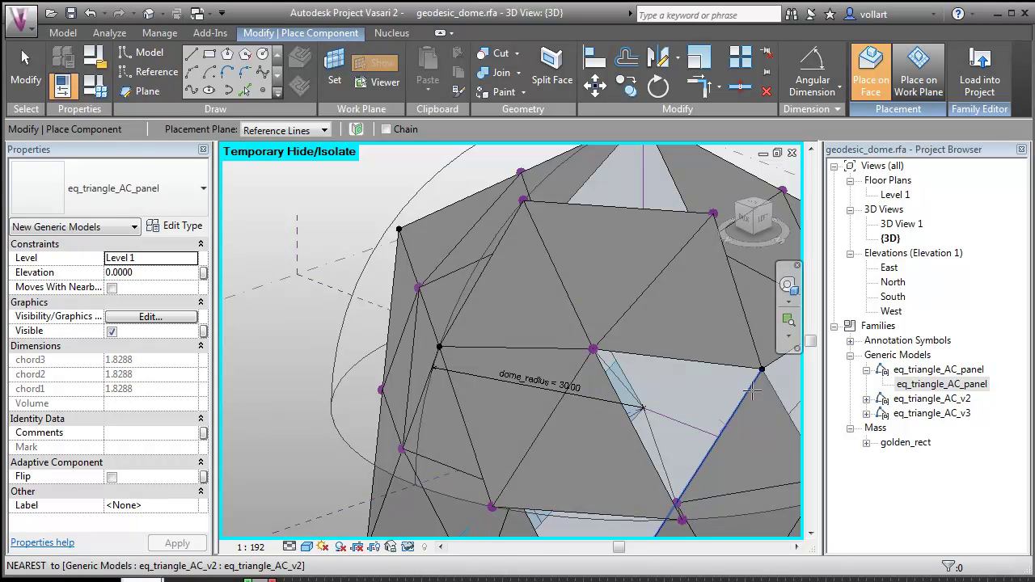
left_click(762, 369)
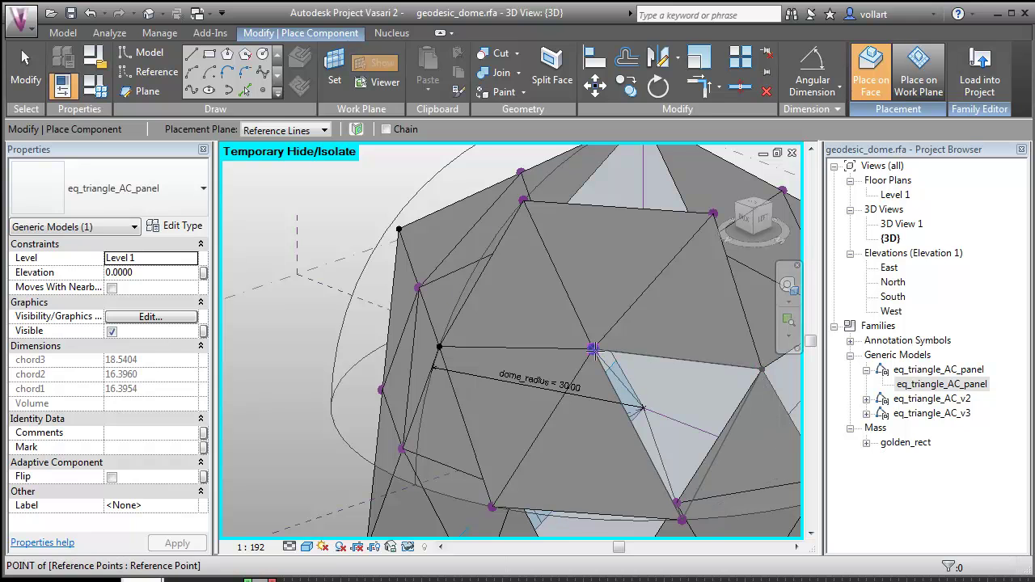
middle_click_drag(642, 421, 482, 363, "shift")
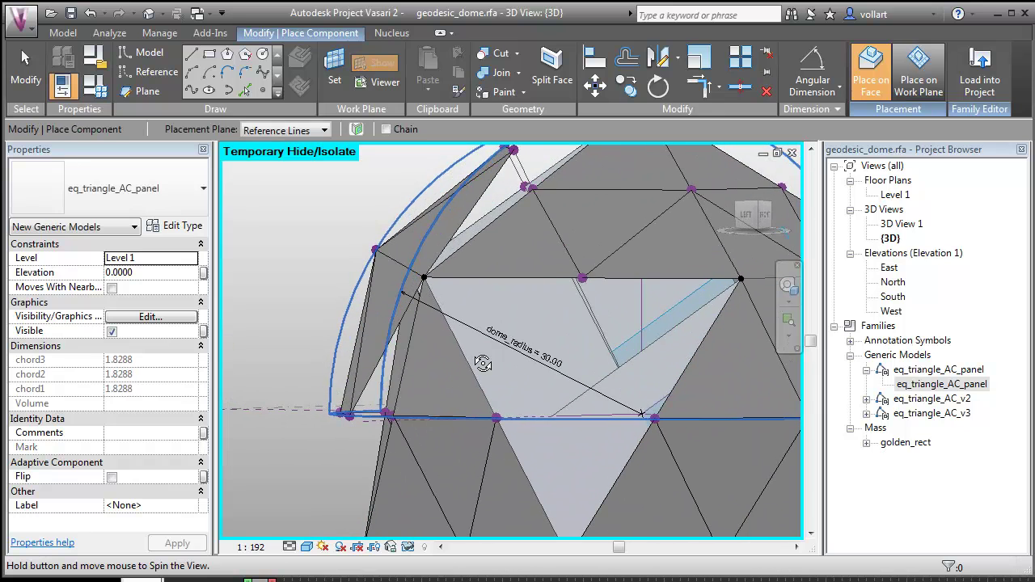
scroll(353, 295, "down", 4)
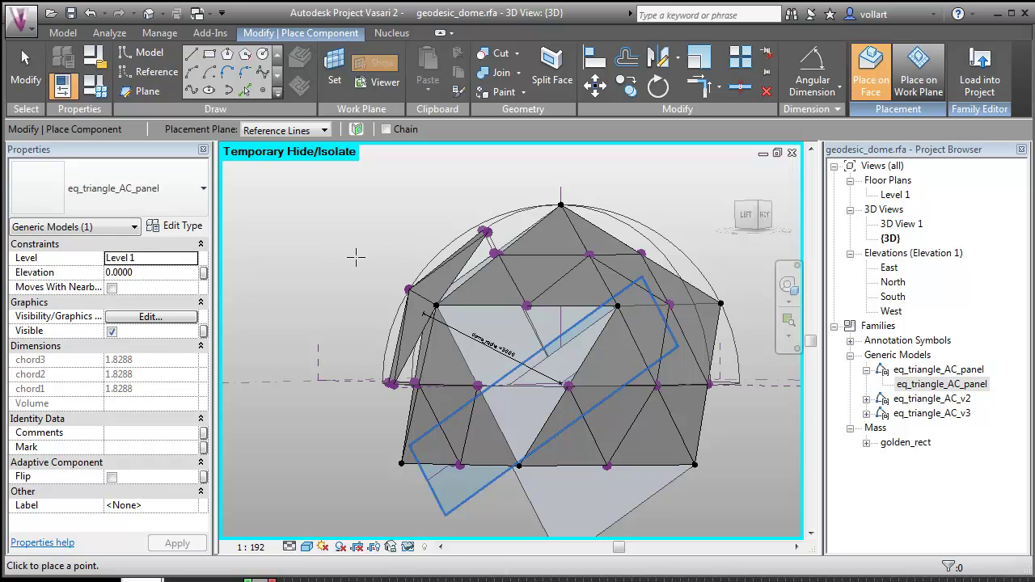
middle_click_drag(358, 247, 389, 288, "shift")
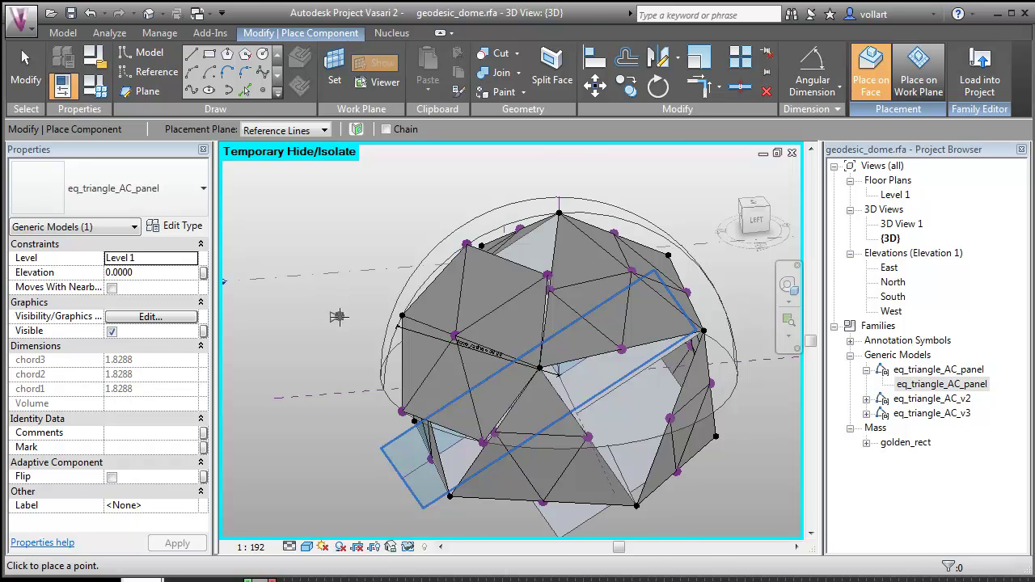
scroll(338, 316, "up", 3)
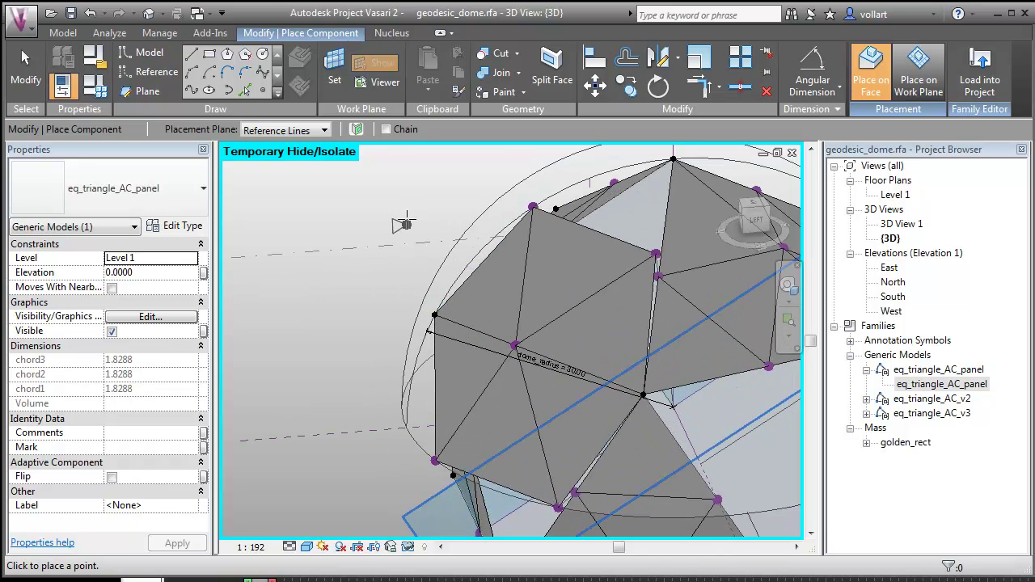
scroll(391, 236, "down", 2)
middle_click_drag(390, 236, 350, 195, "shift")
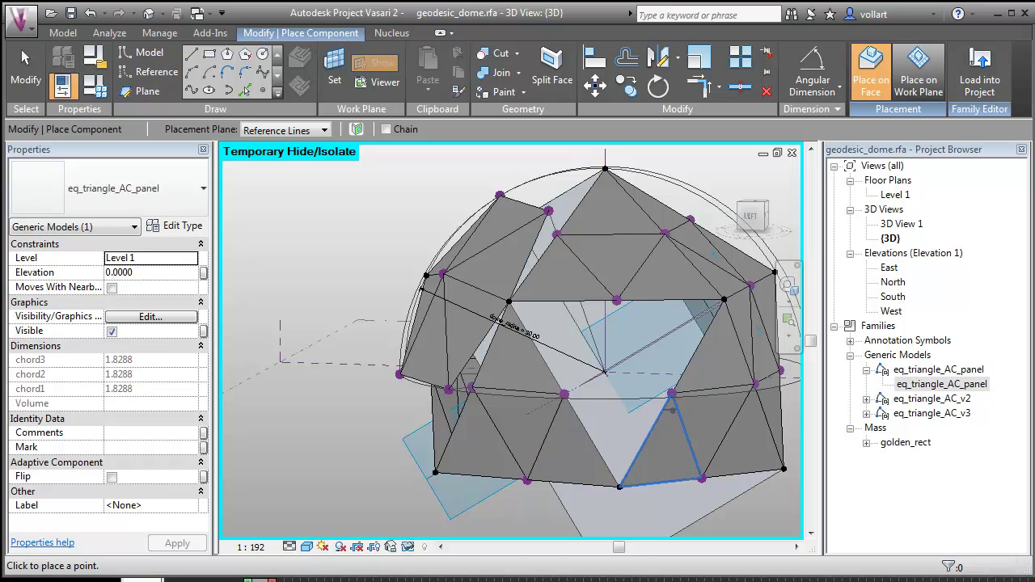
middle_click_drag(566, 347, 556, 300, "shift")
Leave panel placement and reset Temporary Hide/Isolate so the whole dome shows again
key("r")
key("l")
key("Escape")
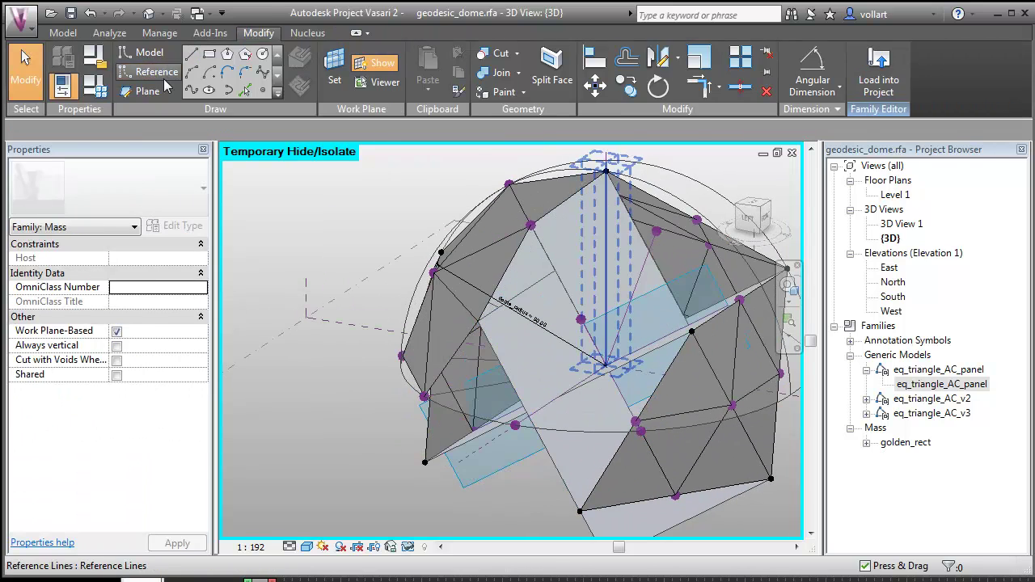
left_click(149, 71)
key("Escape")
left_click(565, 202)
key("c")
key("s")
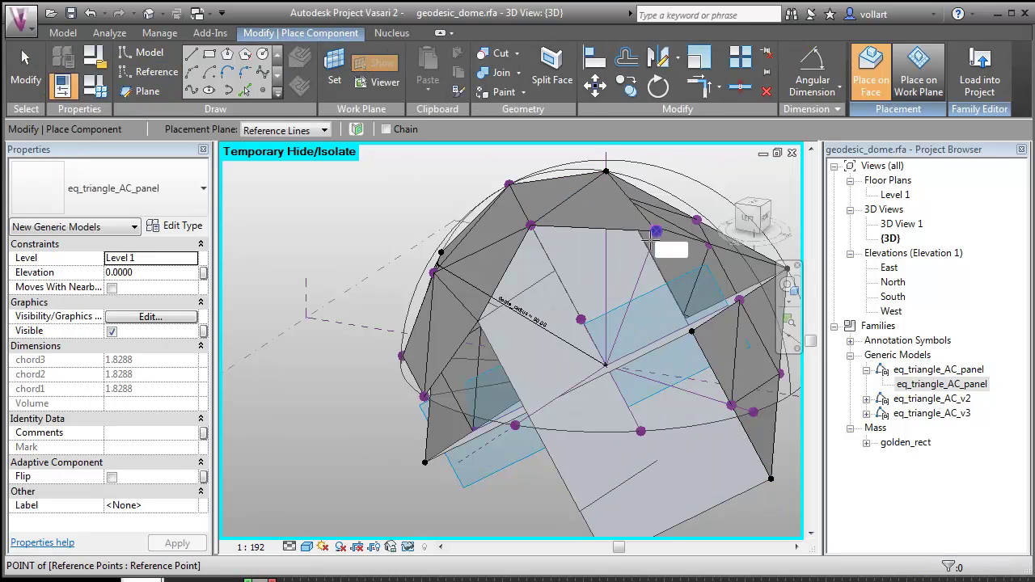
left_click(656, 231)
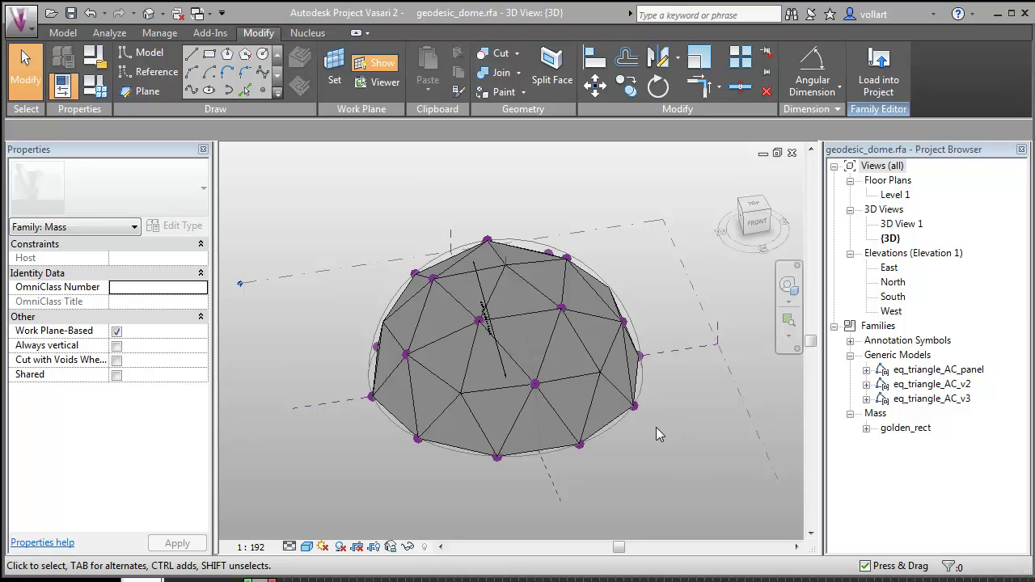
Orbit the finished dome and inspect one panel's chords (16.6583, 18.8377, 16.6583), then deselect it
middle_click_drag(663, 420, 686, 398, "shift")
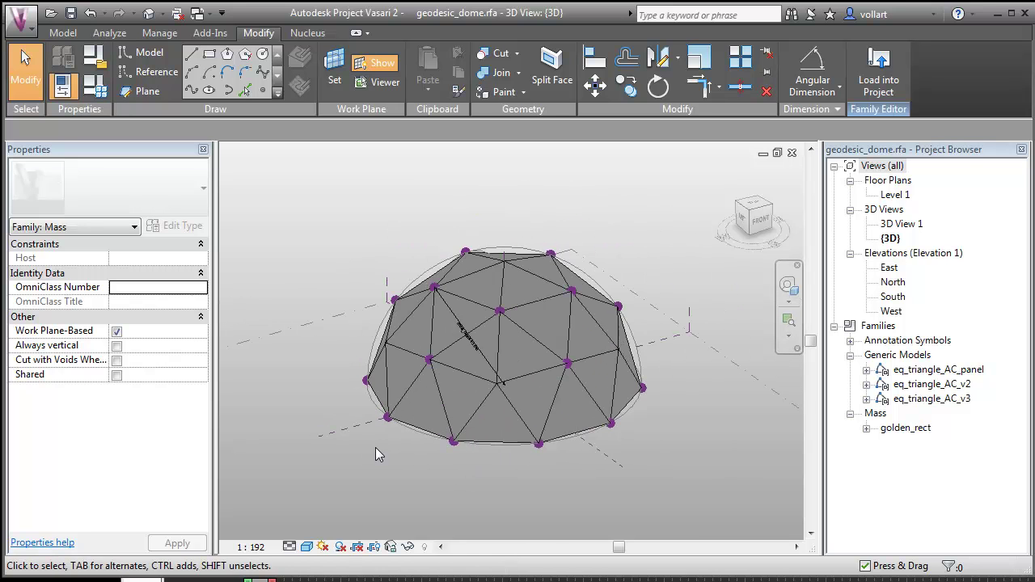
middle_click_drag(375, 447, 402, 449, "shift")
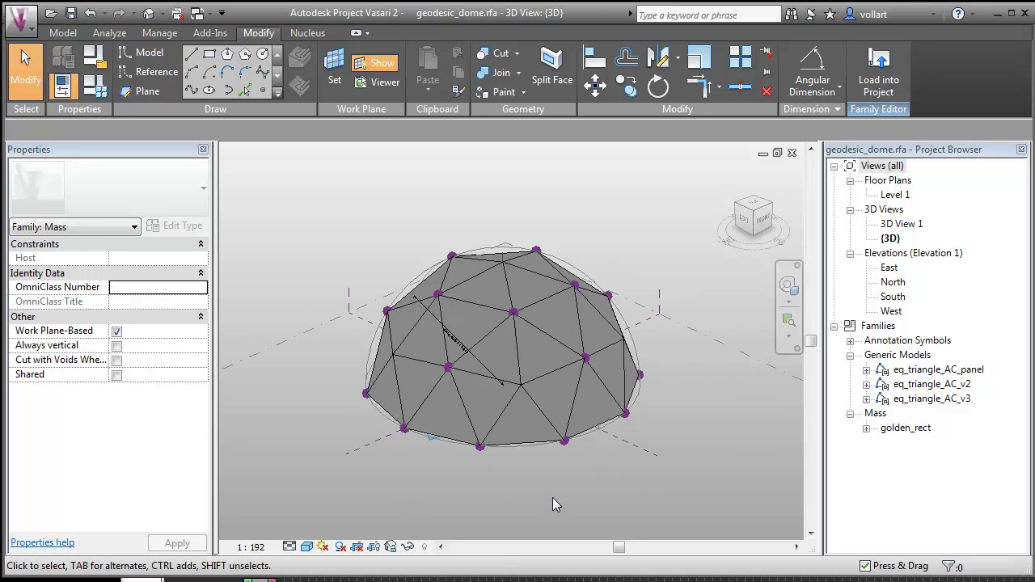
left_click(542, 355)
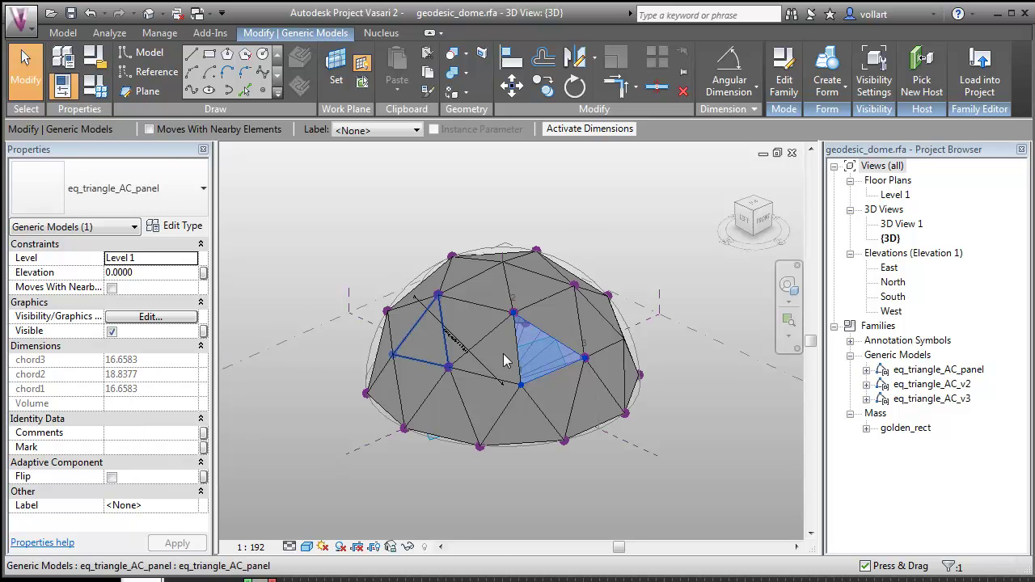
scroll(490, 337, "up", 2)
left_click(333, 215)
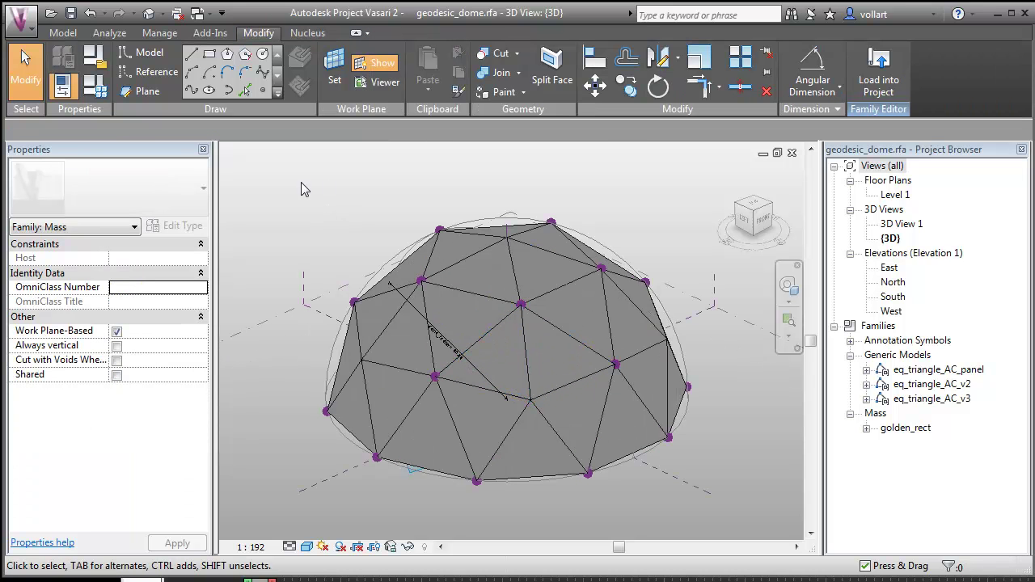
Change the dome family's dome_radius type parameter to 5
left_click(94, 86)
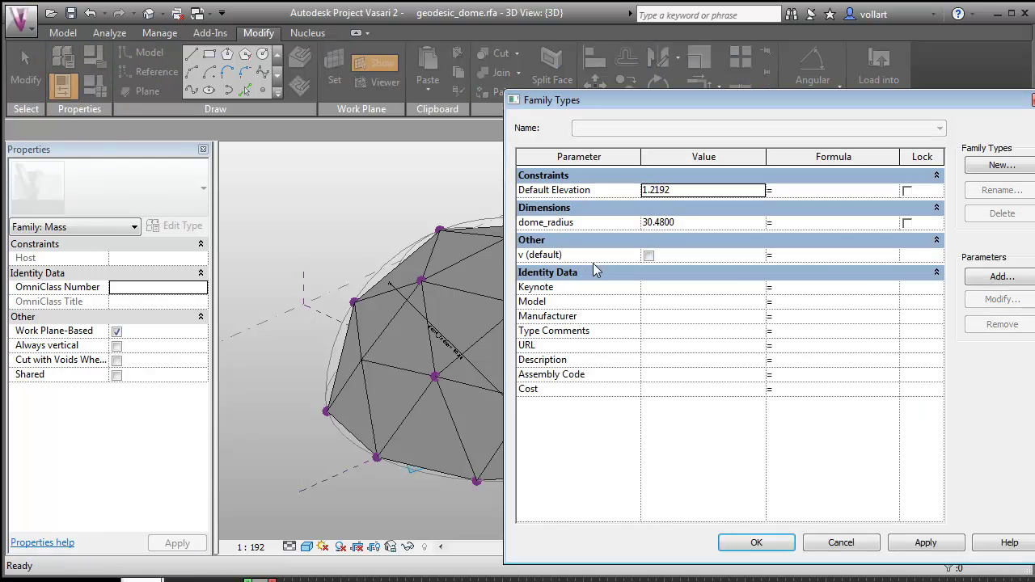
left_click_drag(679, 230, 620, 219)
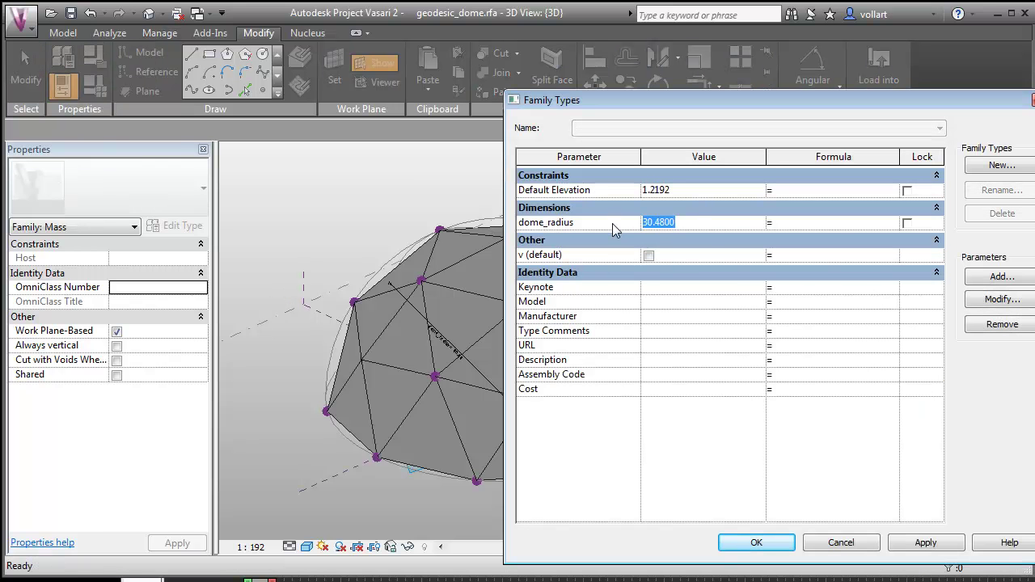
type("5")
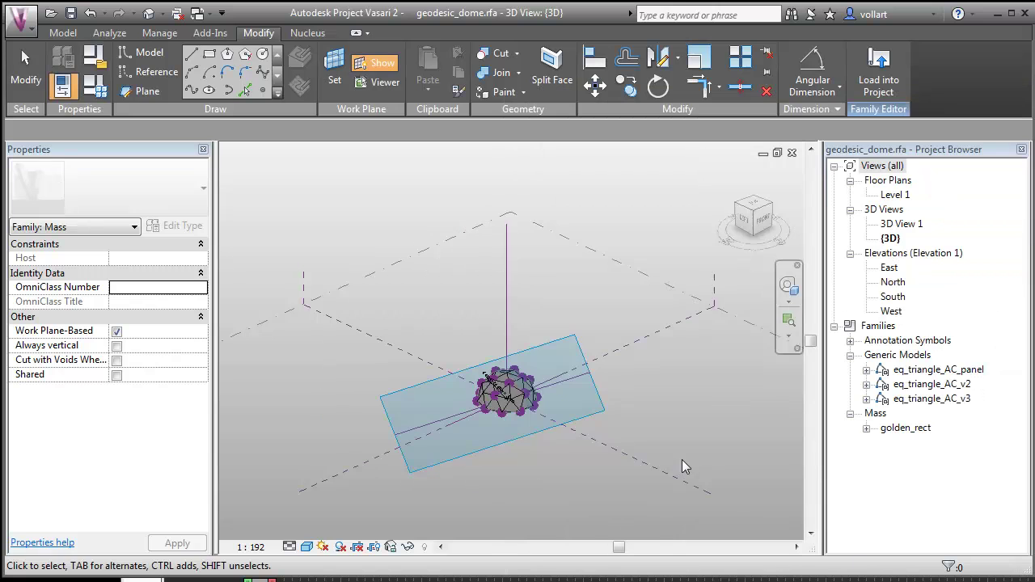
scroll(512, 399, "up", 5)
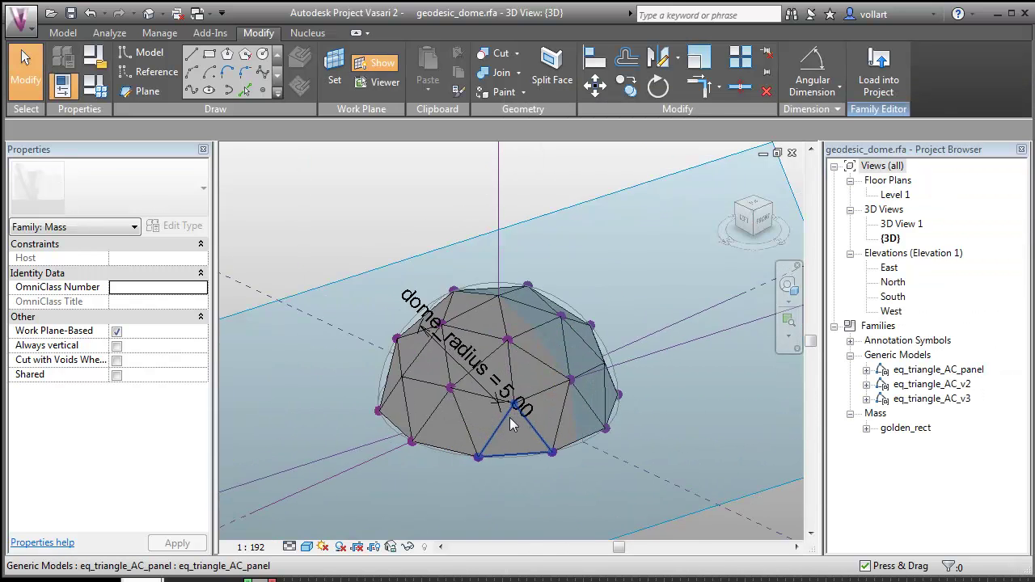
middle_click_drag(540, 474, 553, 462, "shift")
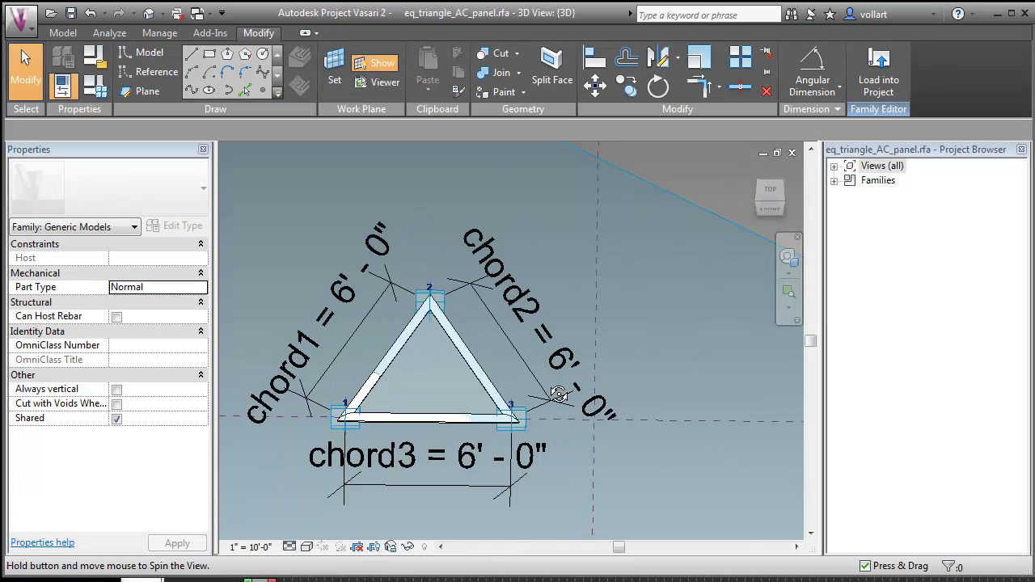
Extrude the triangular glass panel form to give it thickness
middle_click_drag(557, 394, 560, 334, "shift")
left_click(560, 335)
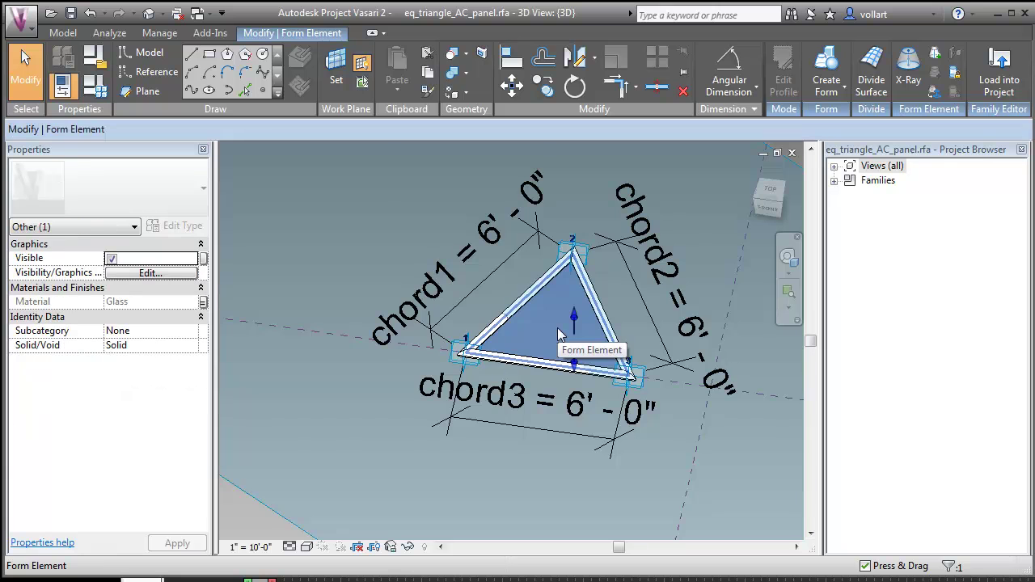
scroll(564, 329, "up", 5)
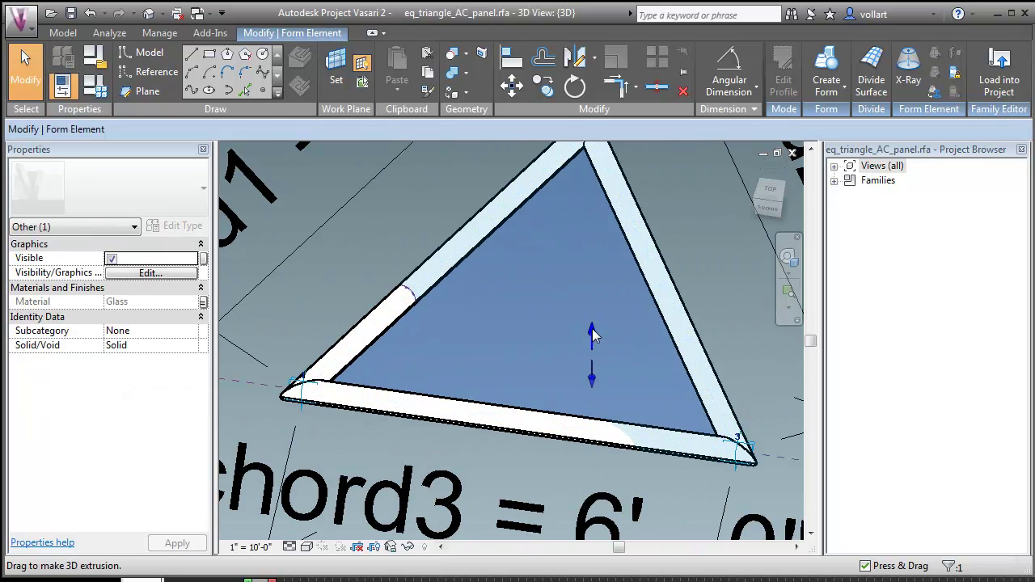
left_click_drag(592, 334, 593, 323)
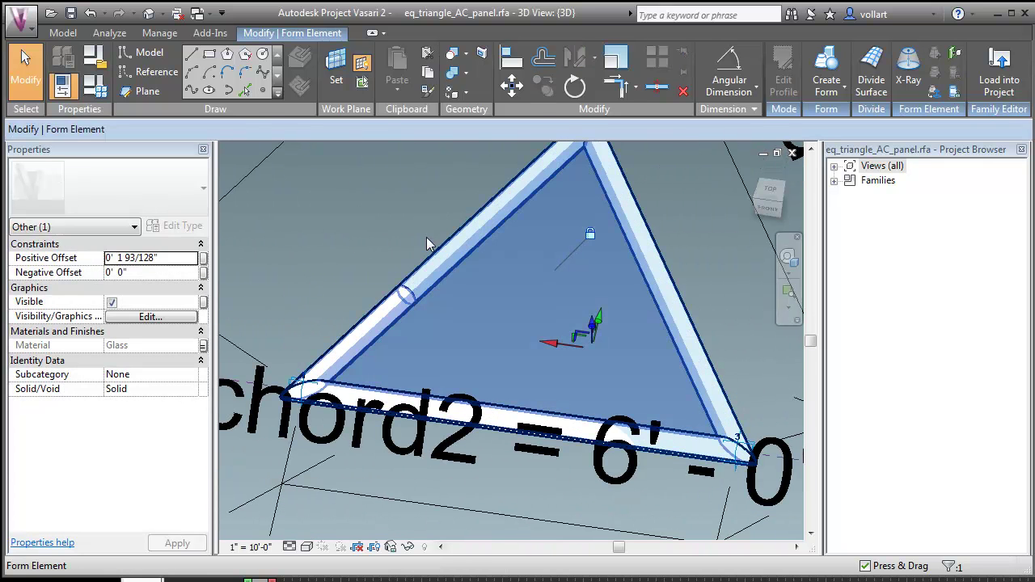
left_click(421, 234)
scroll(457, 264, "down", 2)
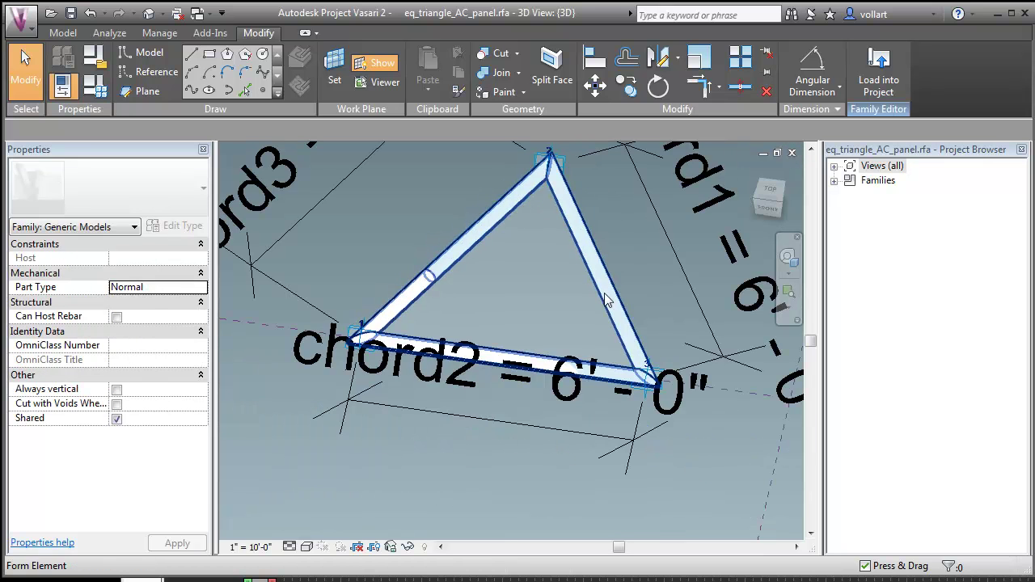
mouse_move(523, 236)
middle_mouse_down("shift")
mouse_move(545, 289)
mouse_move(534, 247)
mouse_move(509, 235)
middle_mouse_up("shift")
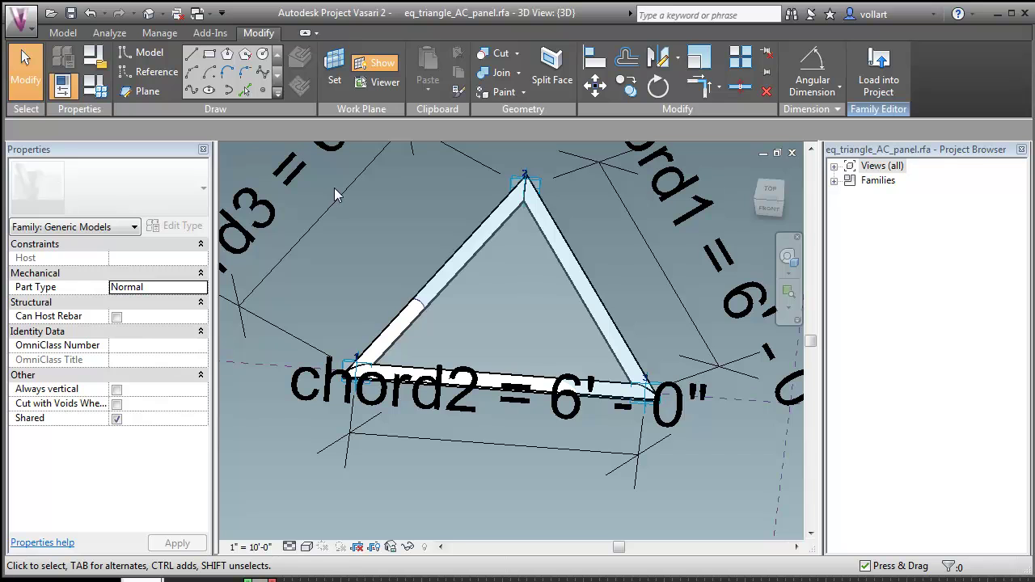
Load the edited eq_triangle_AC_panel into geodesic_dome.rfa only, excluding Project3
left_click(878, 69)
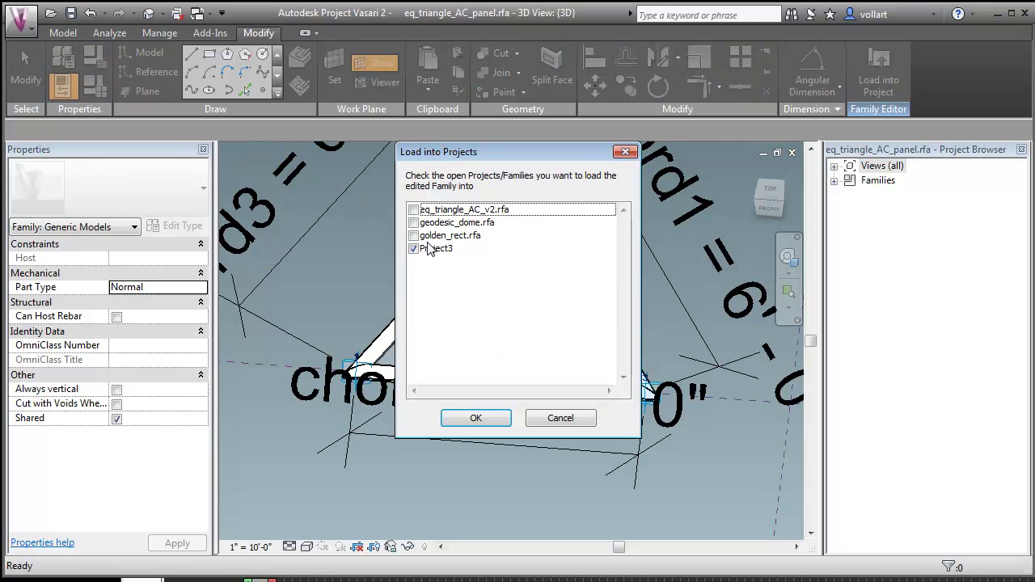
left_click(413, 223)
left_click(413, 248)
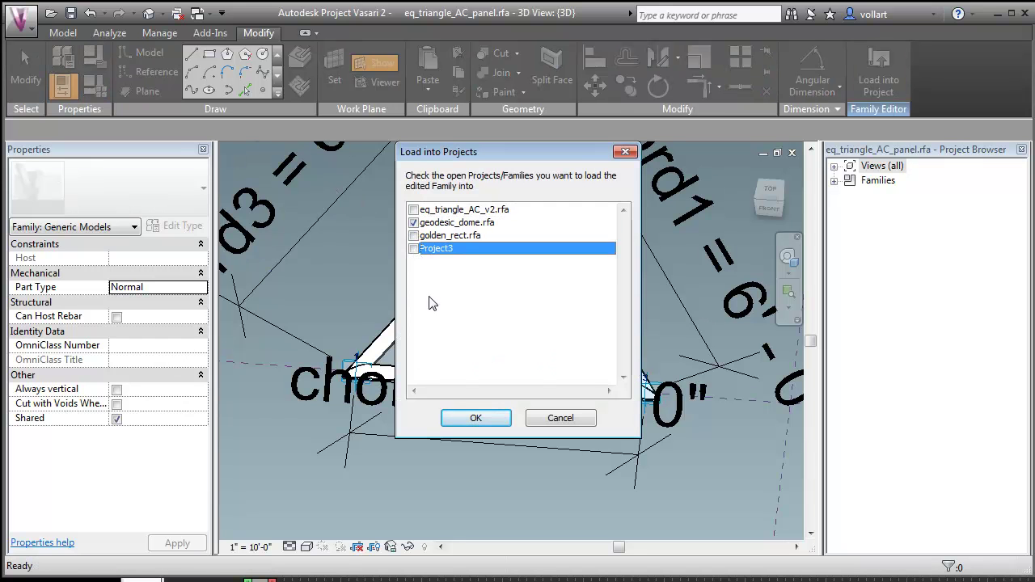
left_click(477, 418)
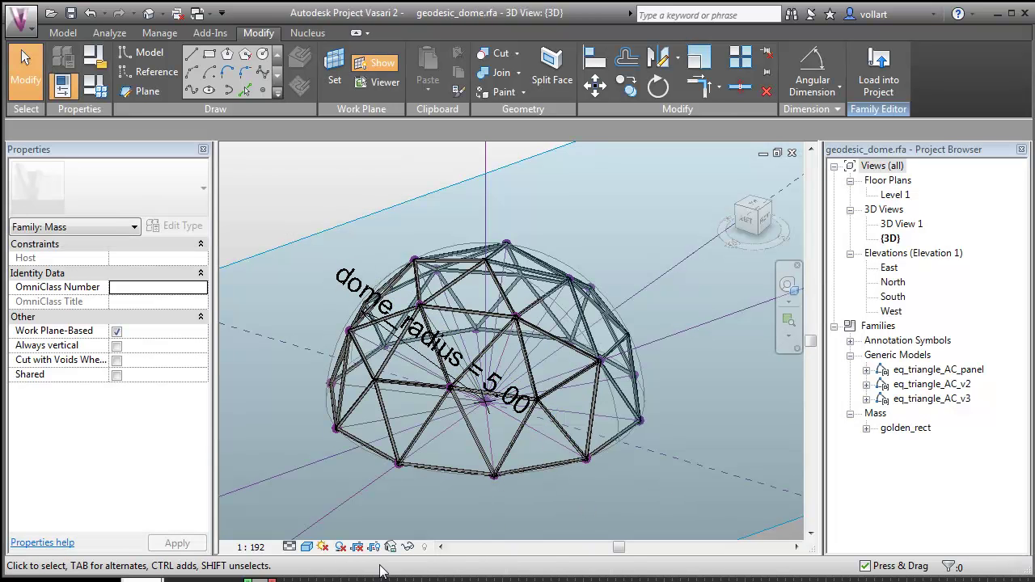
Switch the view to the Realistic visual style and orbit around the glass-paneled dome
left_click(306, 546)
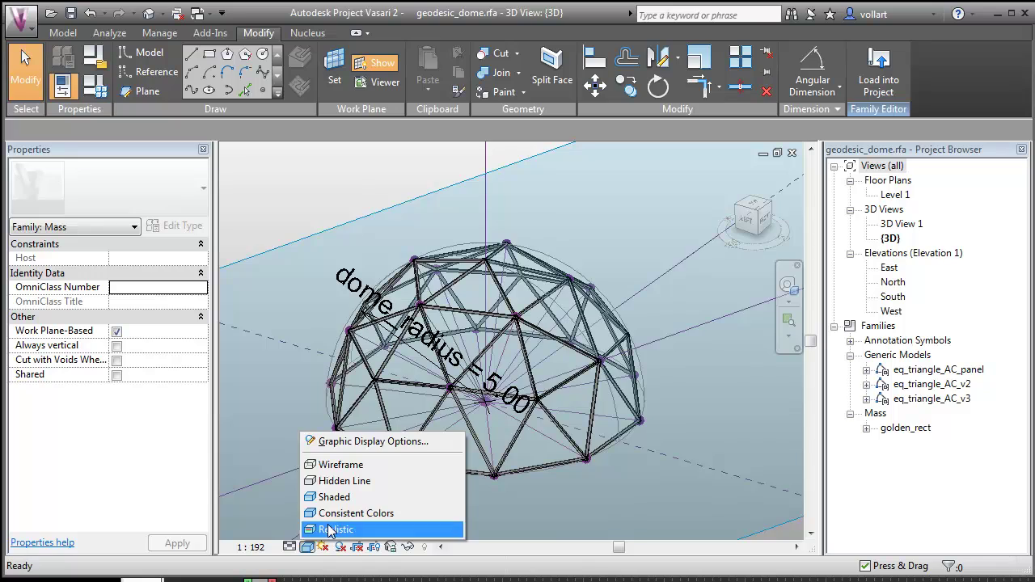
left_click(324, 529)
middle_click_drag(551, 528, 479, 437, "shift")
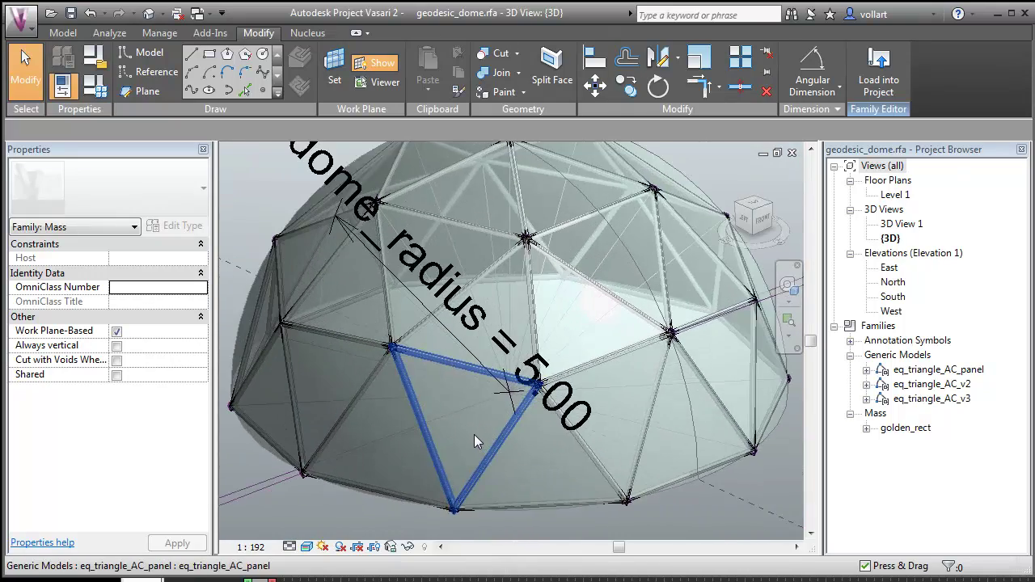
scroll(474, 435, "up", 3)
scroll(472, 434, "down", 4)
middle_click_drag(461, 470, 478, 261, "shift")
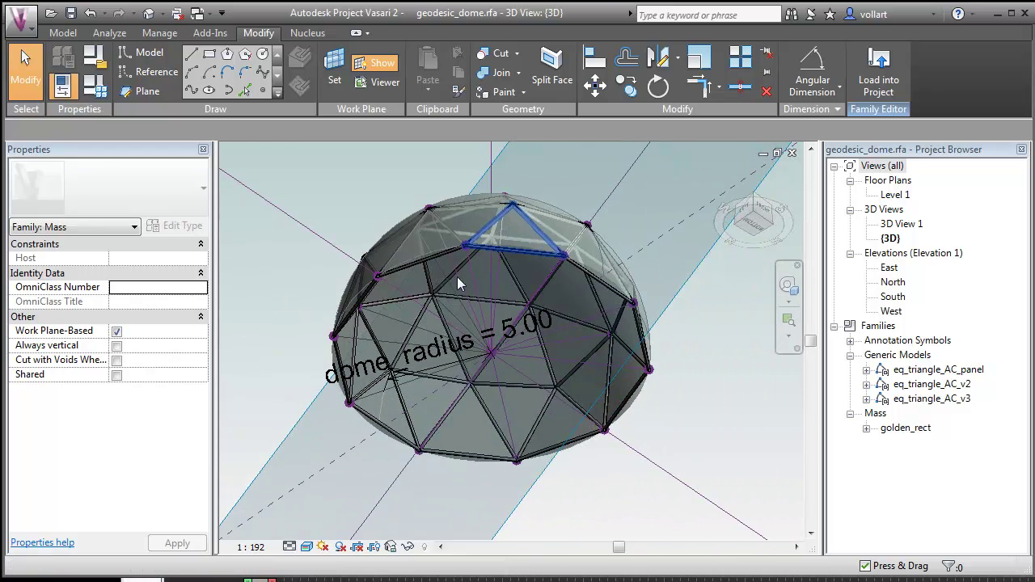
middle_click_drag(363, 202, 436, 442, "shift")
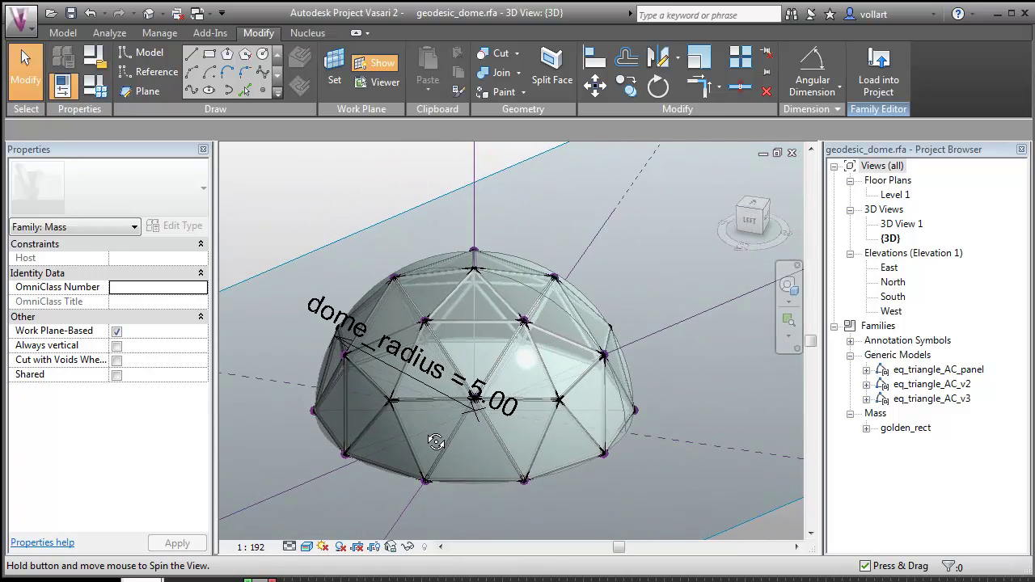
middle_click_drag(517, 485, 656, 372, "shift")
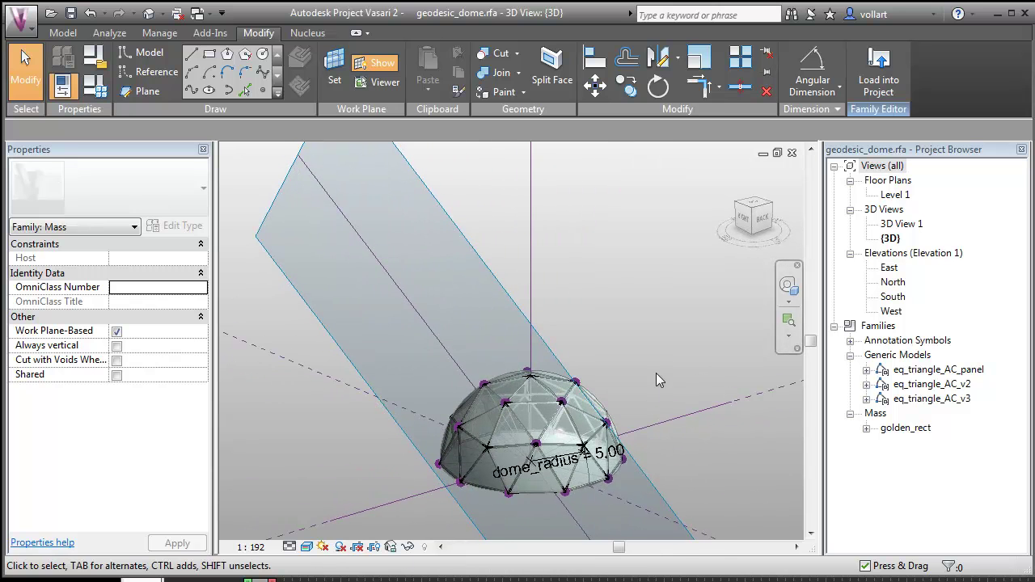
Load geodesic_dome into Project3 and place a single dome mass on the site
left_click(880, 73)
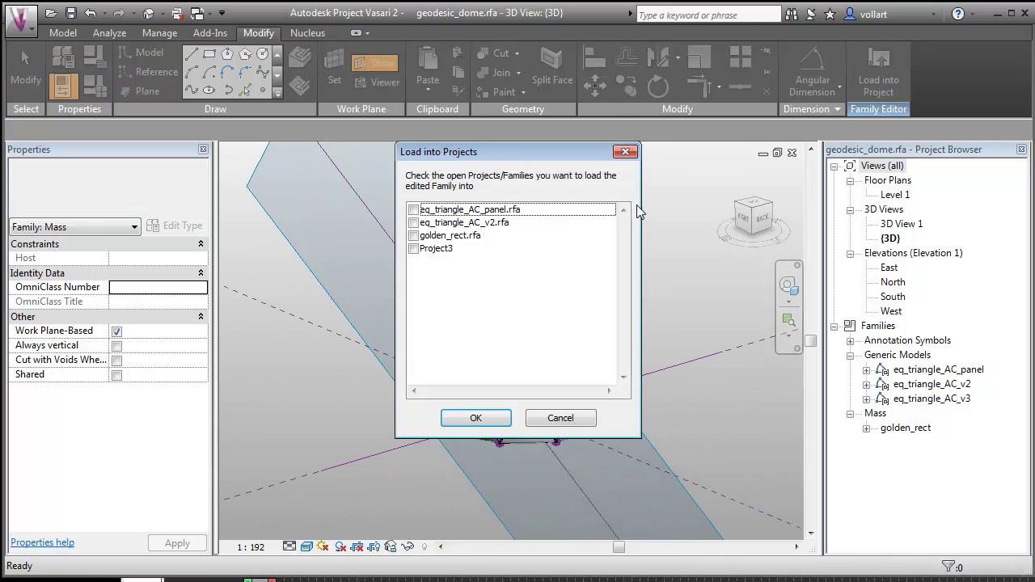
left_click(413, 249)
left_click(481, 418)
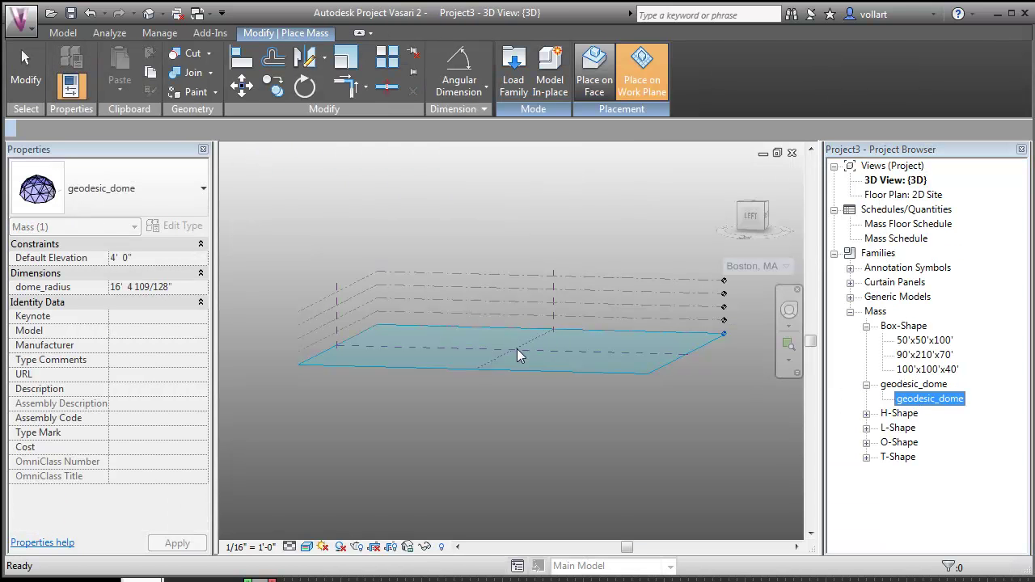
left_click(516, 349)
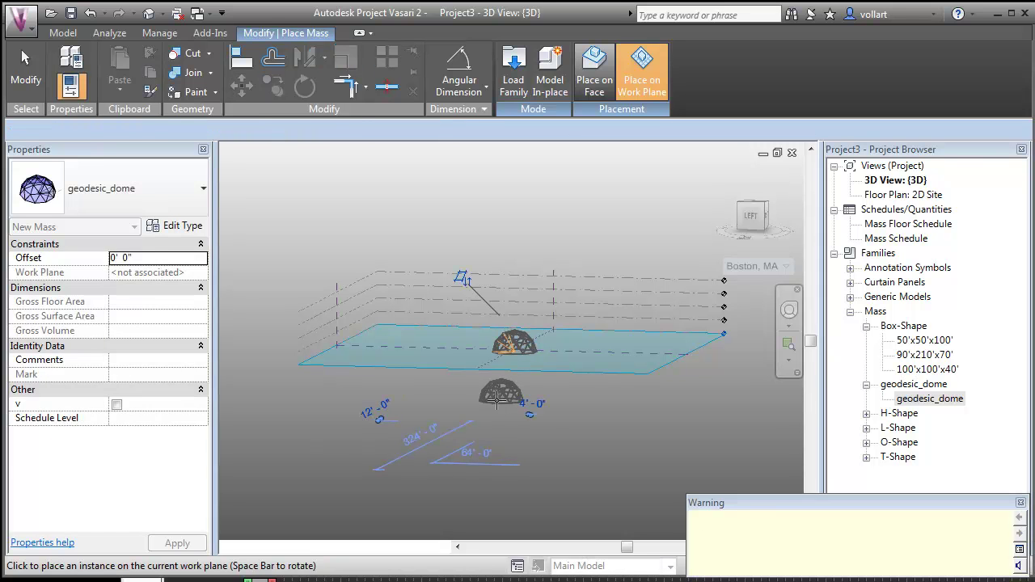
key("Escape")
key("Escape")
Orbit around the placed geodesic dome mass to inspect it from several angles
middle_click_drag(513, 366, 350, 532, "shift")
scroll(556, 358, "up", 5)
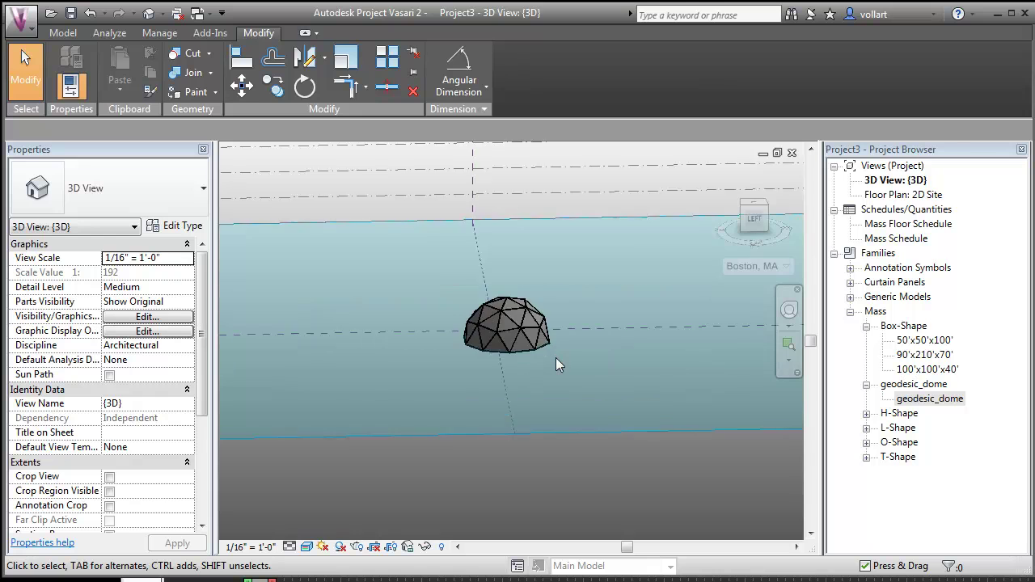
middle_click_drag(556, 358, 473, 412, "shift")
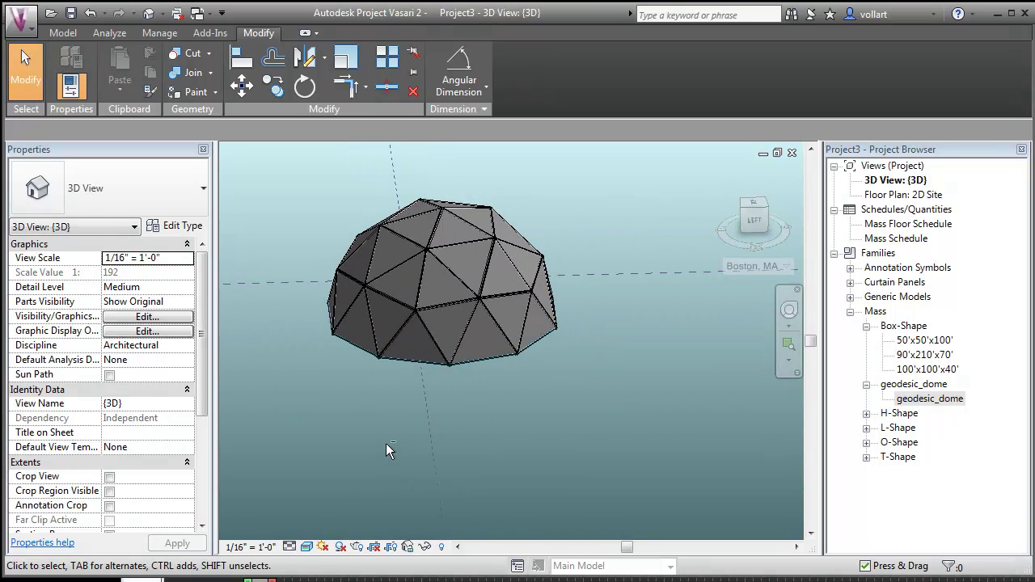
middle_click_drag(386, 450, 452, 409, "shift")
scroll(463, 366, "up", 4)
middle_click_drag(463, 367, 700, 409, "shift")
scroll(641, 379, "down", 5)
middle_click_drag(642, 380, 527, 423)
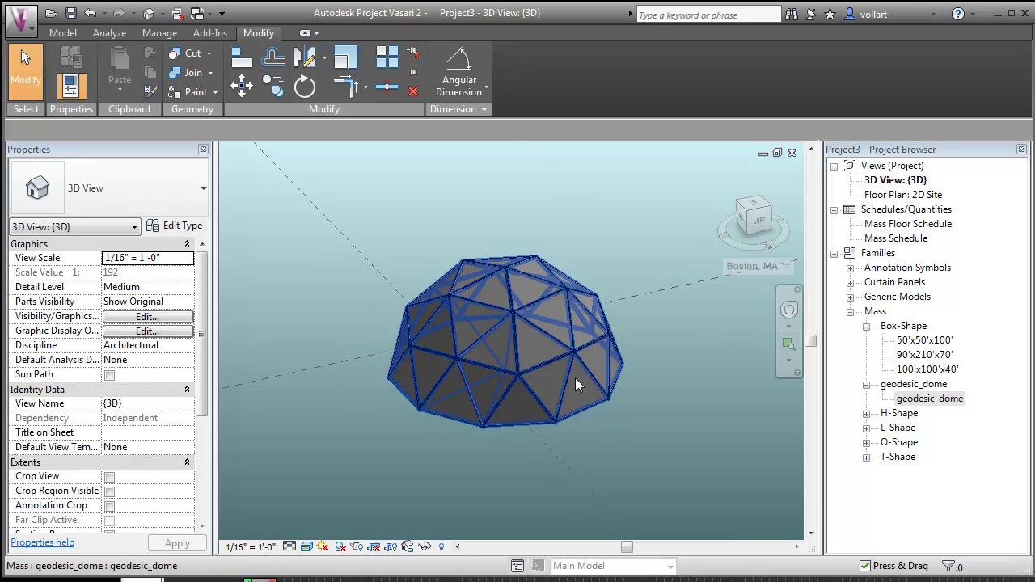
middle_click_drag(639, 467, 674, 479, "shift")
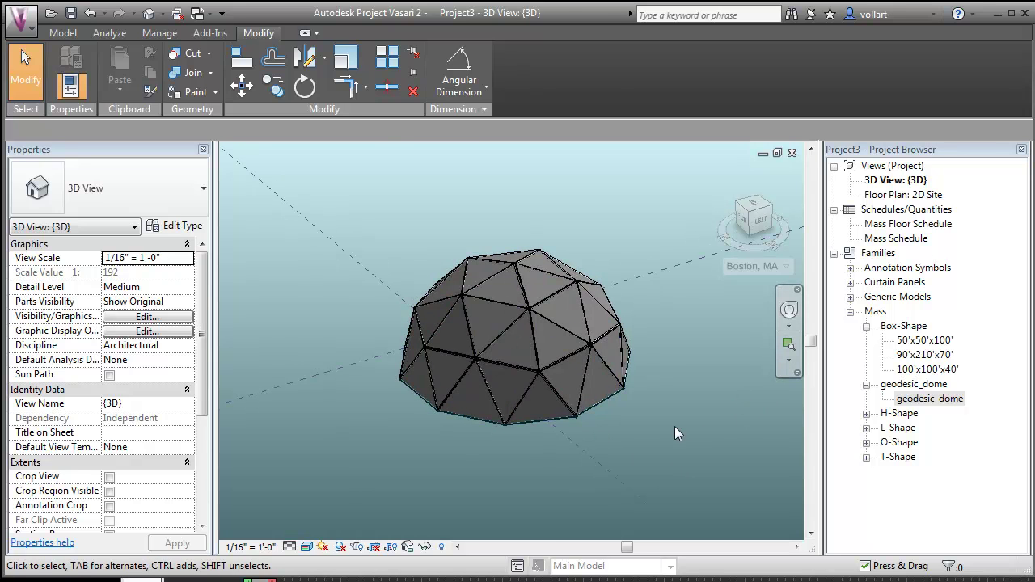
scroll(674, 426, "down", 3)
scroll(664, 428, "up", 4)
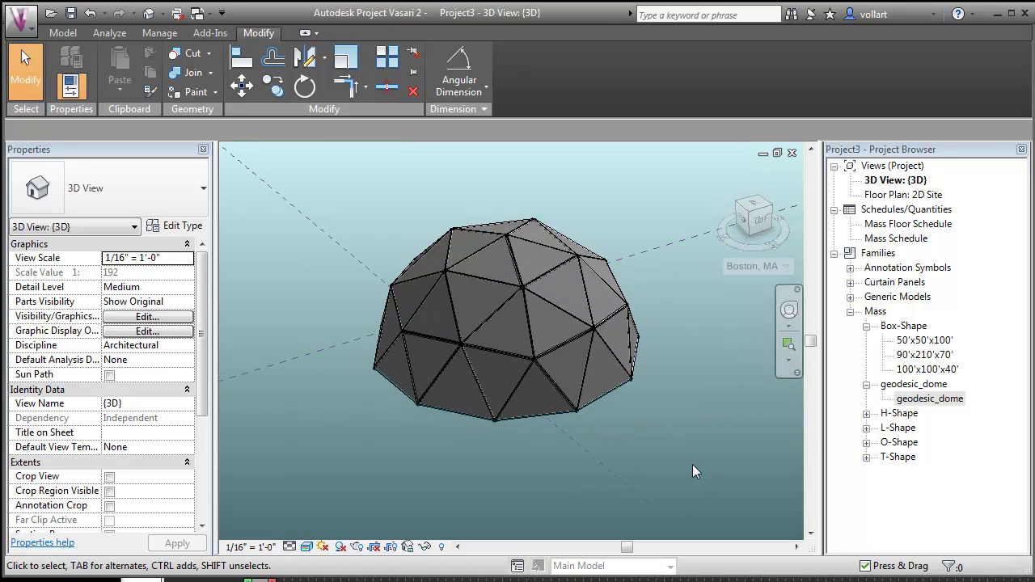